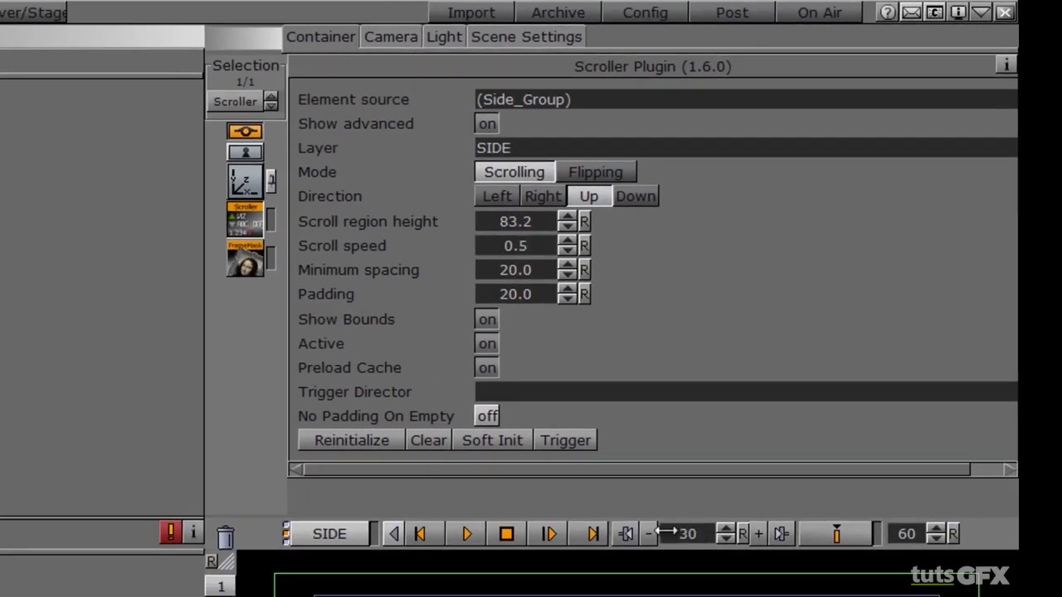
- Set a keyframe at frame 0 for the Scroller's scroll speed of 0.5 in the SIDE director
drag(666, 531, 606, 528)
click(524, 246)
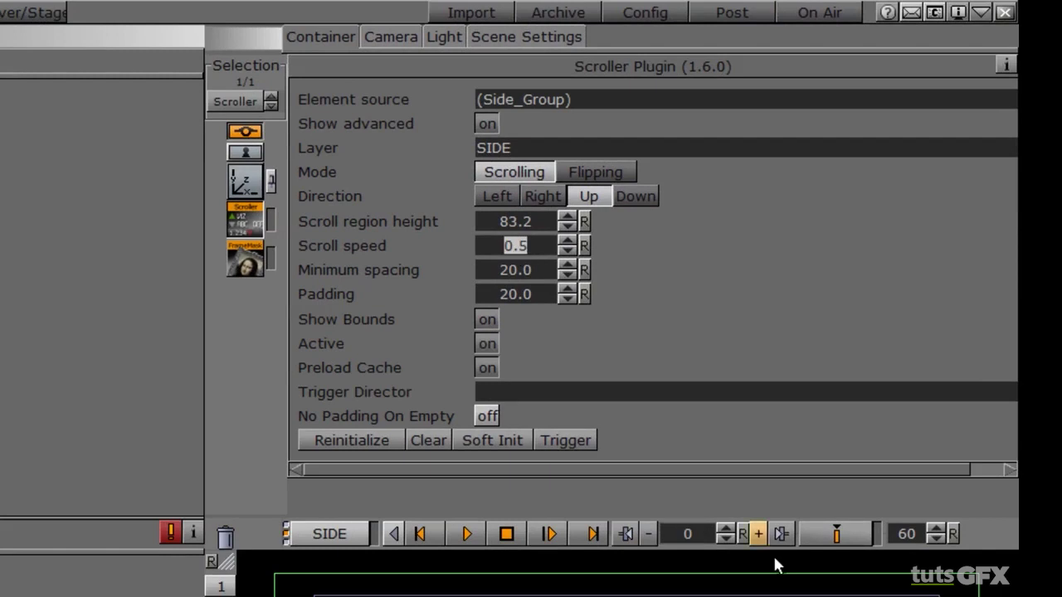
click(828, 532)
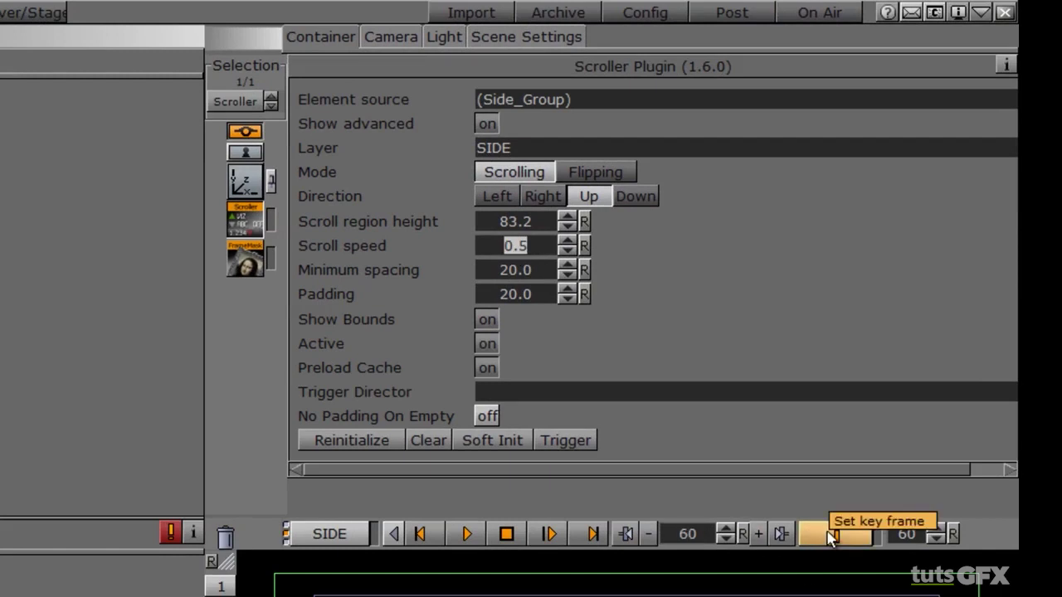
- Set a second scroll speed keyframe at frame 30 with the speed changed to 0.0
click(687, 540)
drag(687, 545, 655, 553)
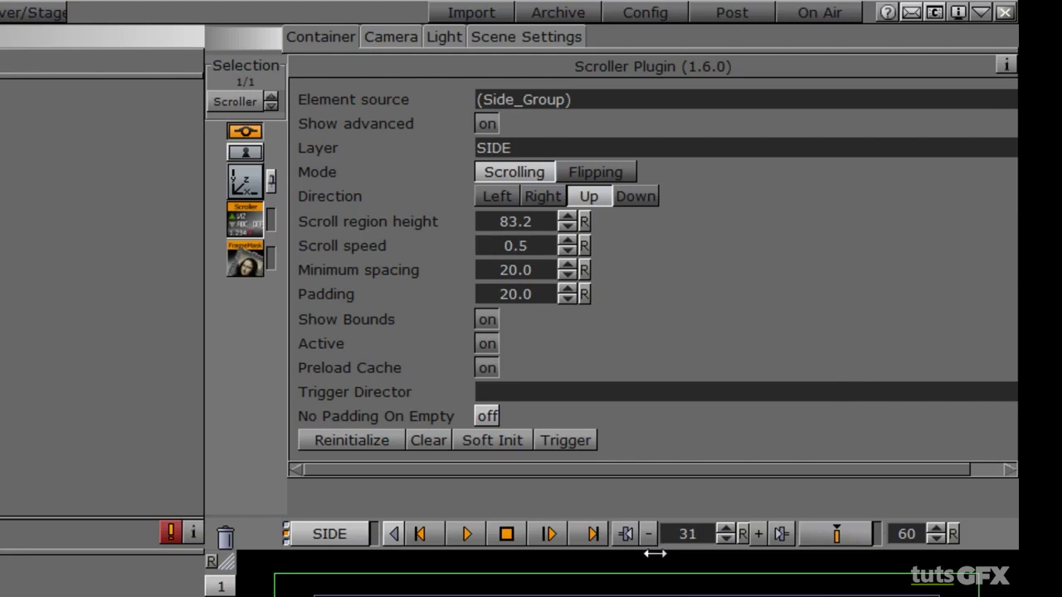
click(724, 539)
drag(528, 246, 443, 248)
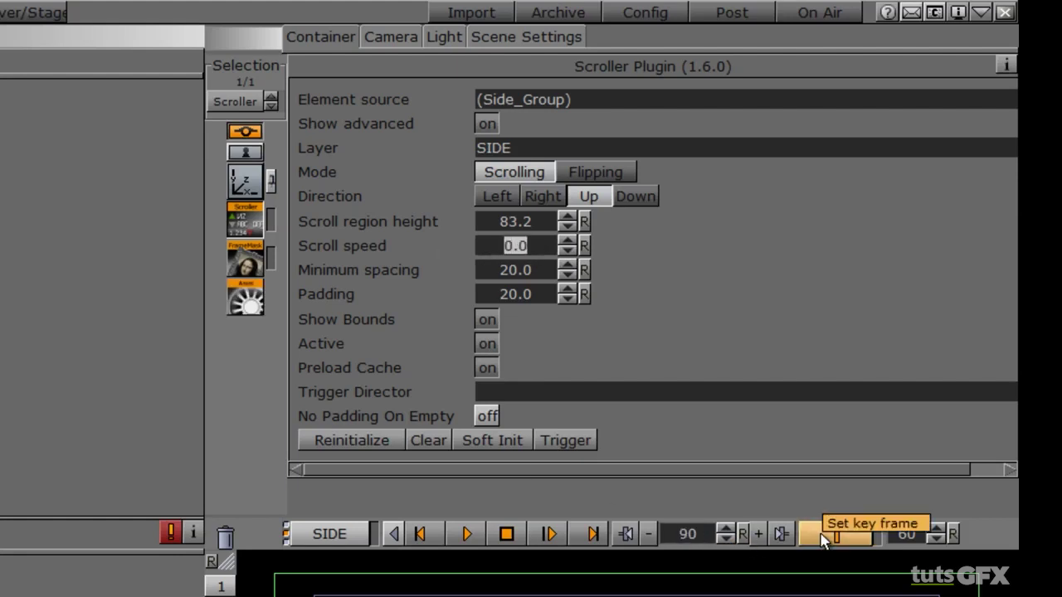
click(821, 539)
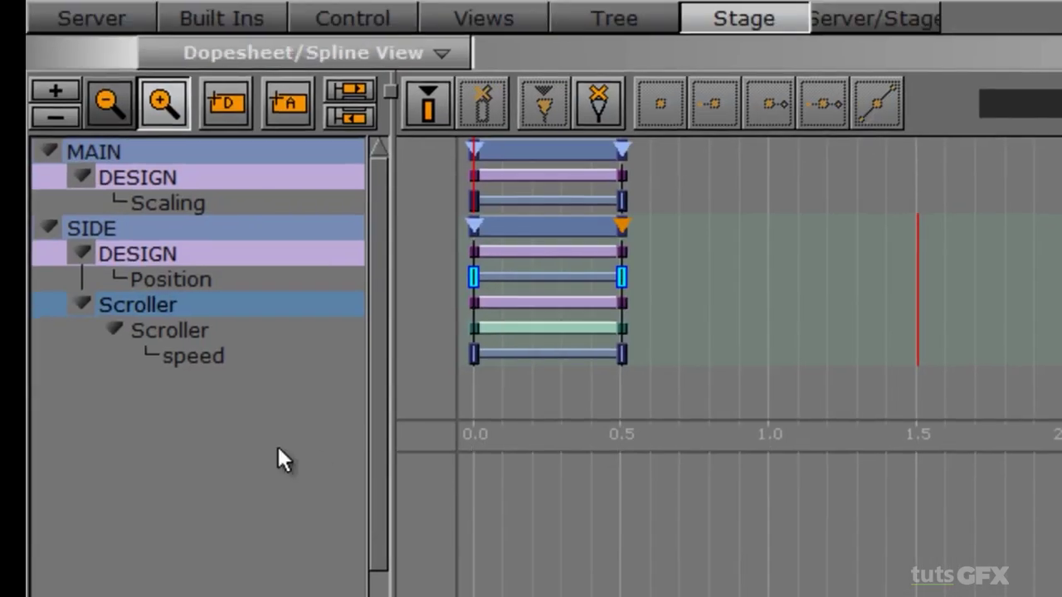
- Add a new director named SIDE_ANIM to the stage and move the Scroller animation from SIDE into it
drag(226, 102, 130, 509)
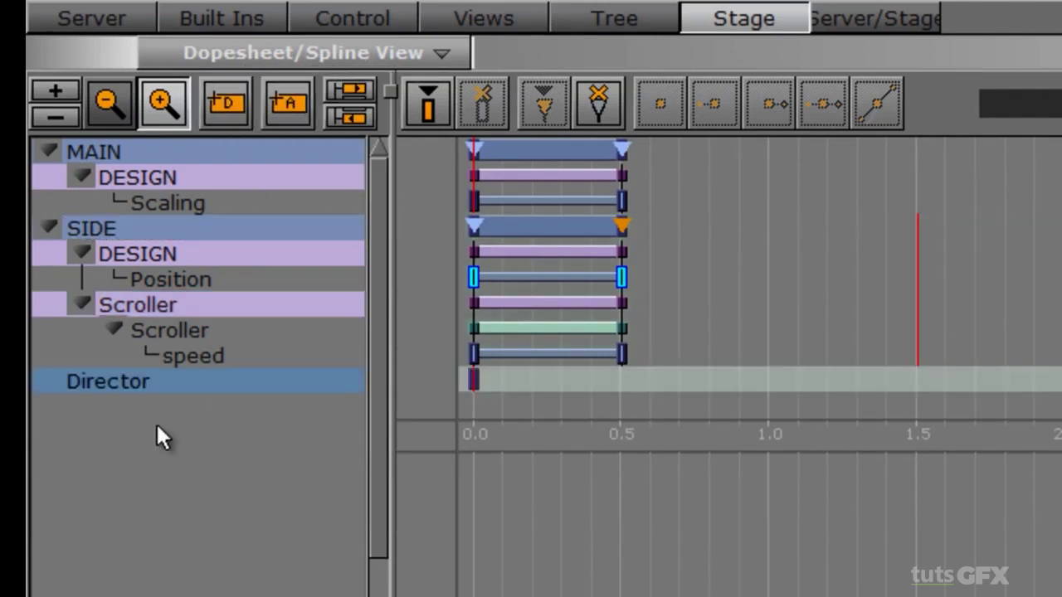
double_click(142, 382)
text(s)
key(BackSpace)
text(SID)
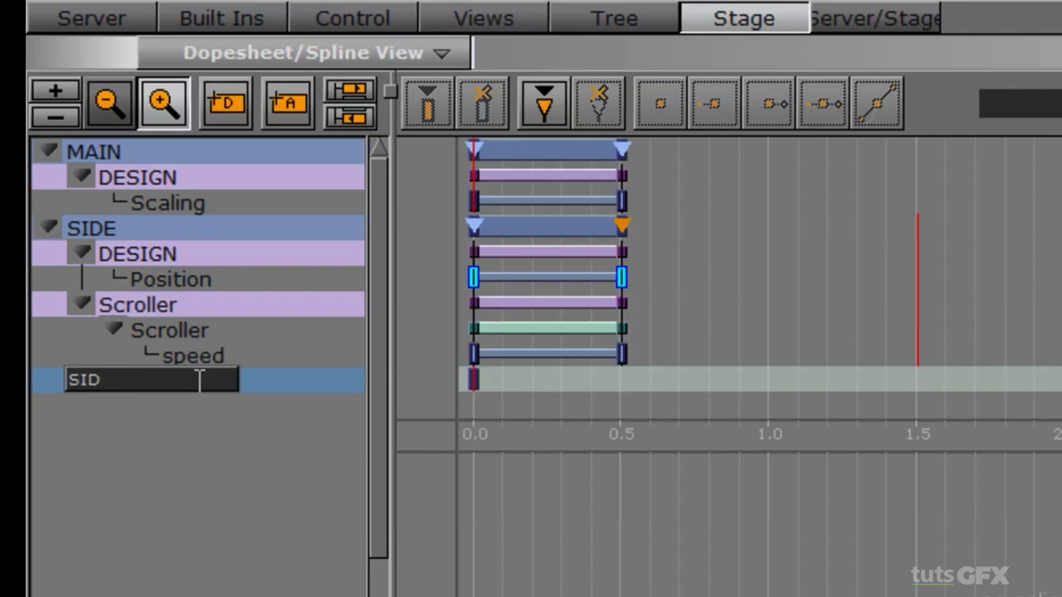
text(E_ANIM)
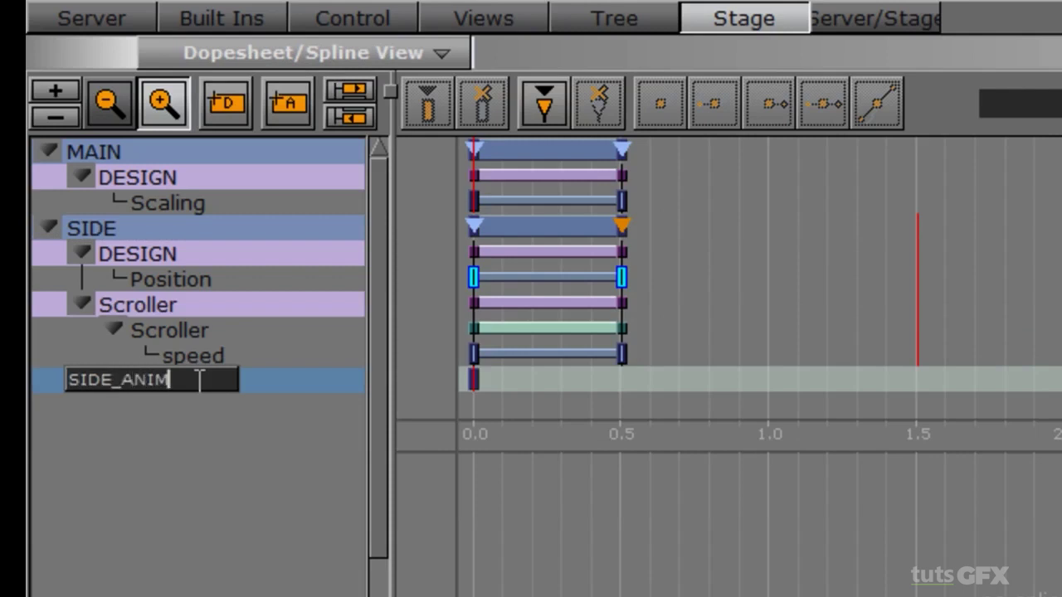
key(Return)
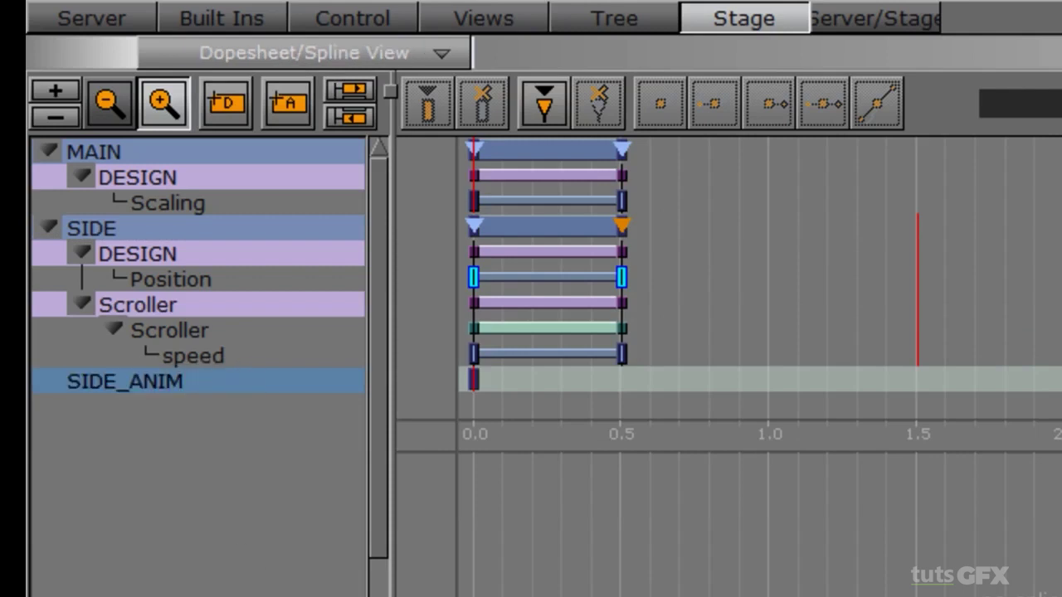
click(290, 314)
drag(134, 304, 206, 386)
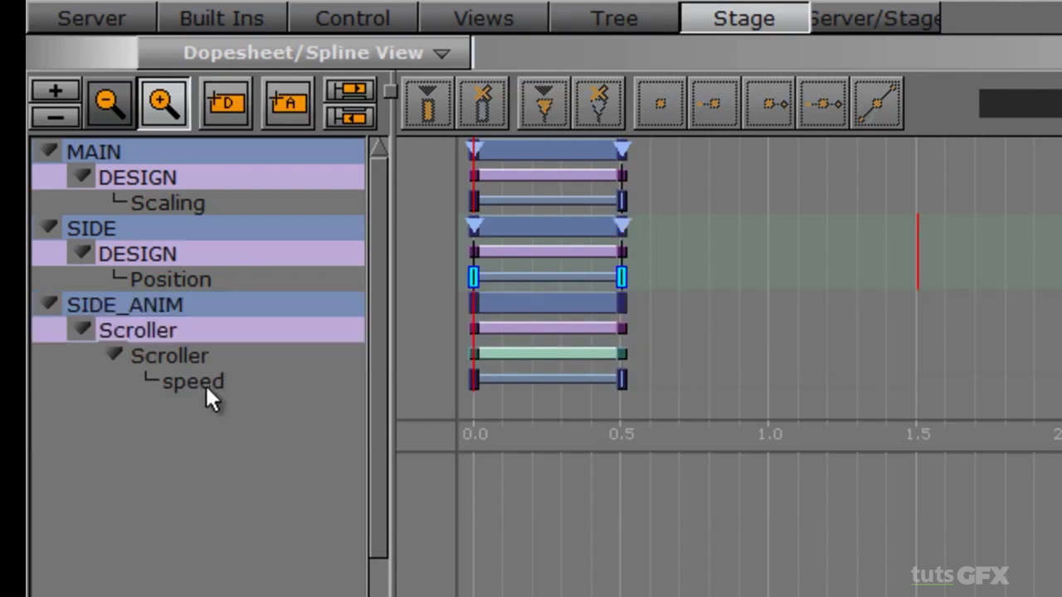
- Add a stop point at time 0 of the SIDE_ANIM director and name it PLAY
click(230, 305)
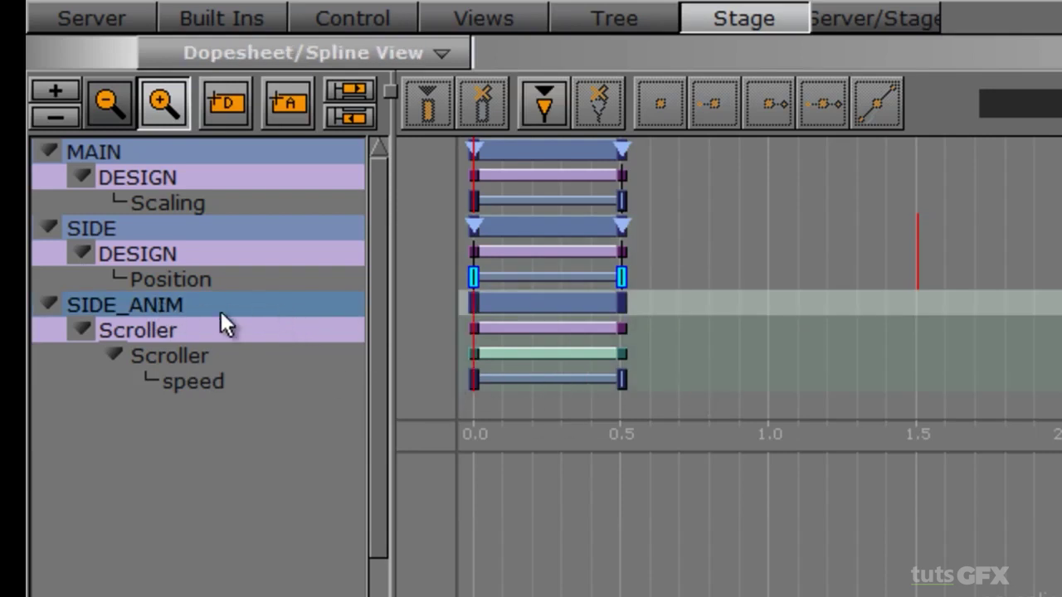
click(541, 112)
click(472, 299)
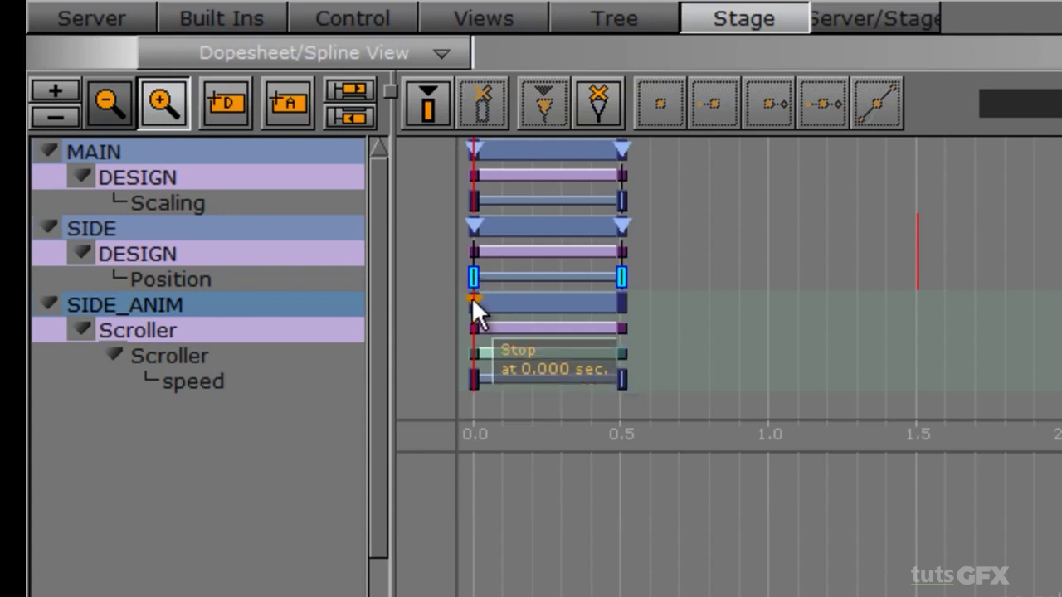
click(473, 379)
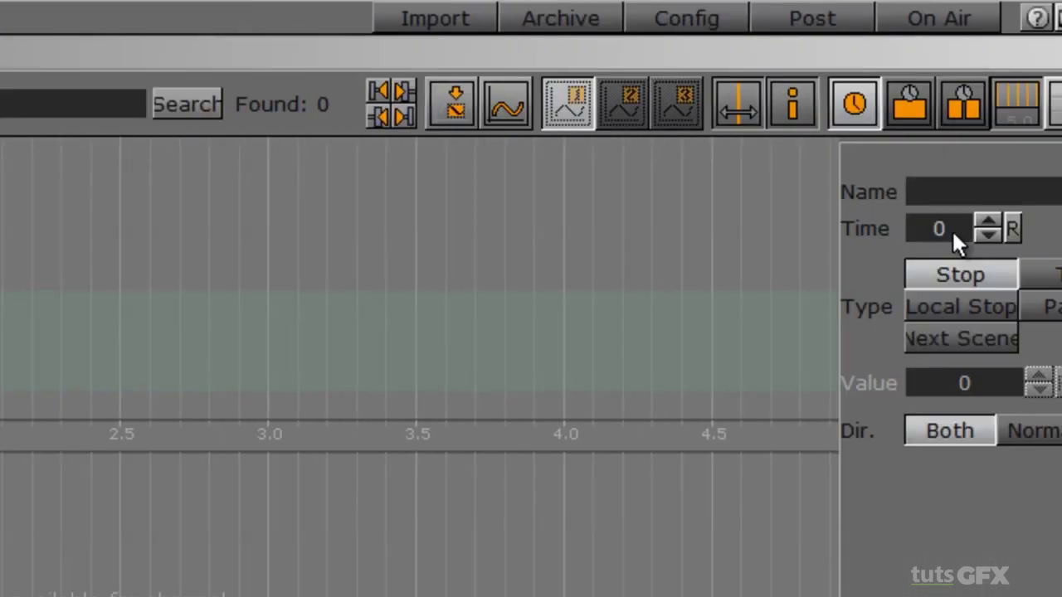
click(990, 189)
text(PLAY)
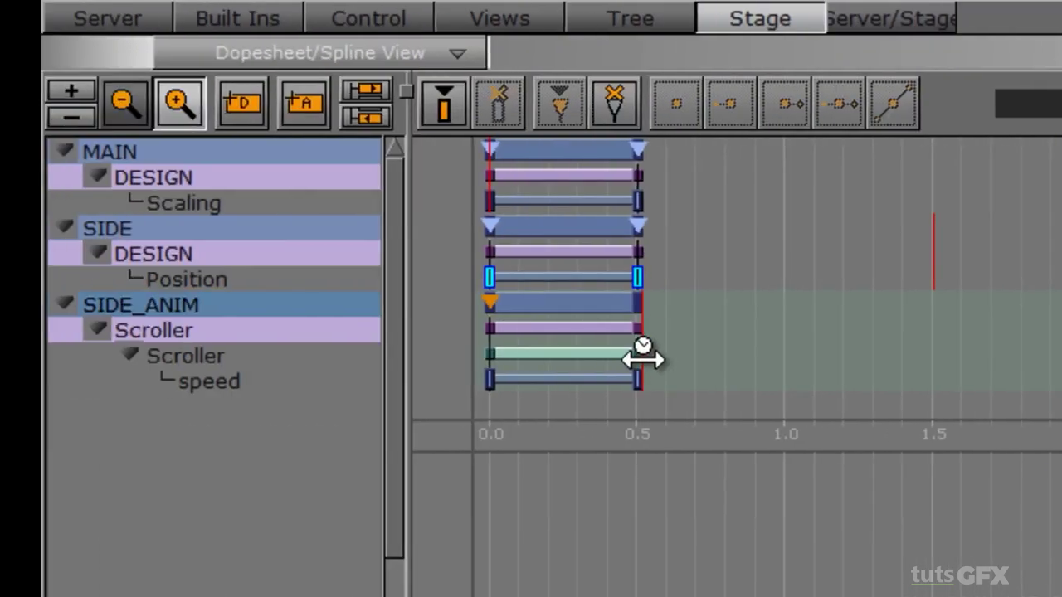
- Add a stop point named STOP at frame 30 of the SIDE_ANIM director, aligned with the last speed keyframe
click(636, 380)
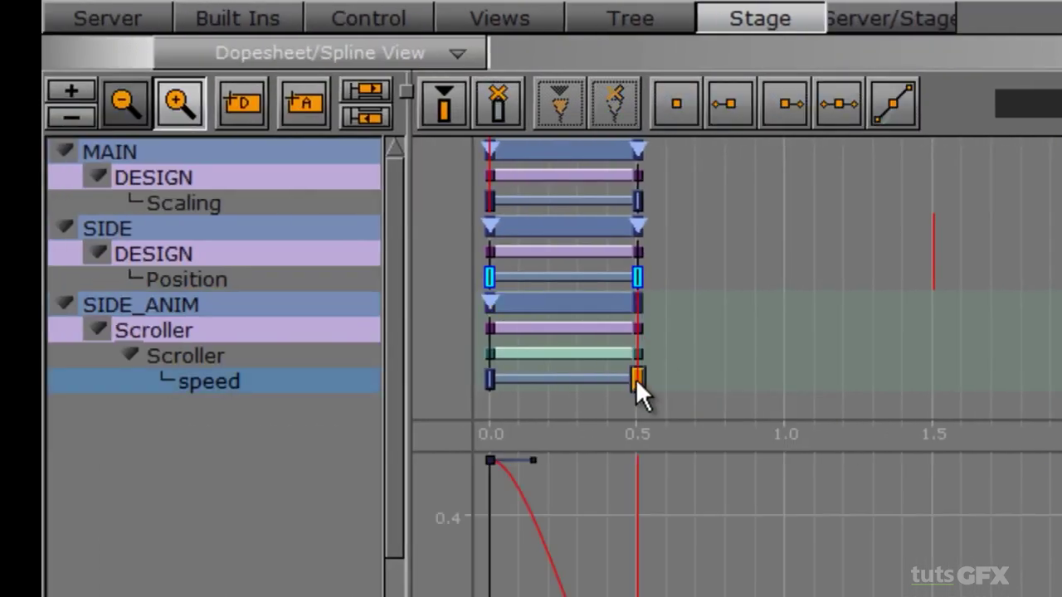
click(221, 304)
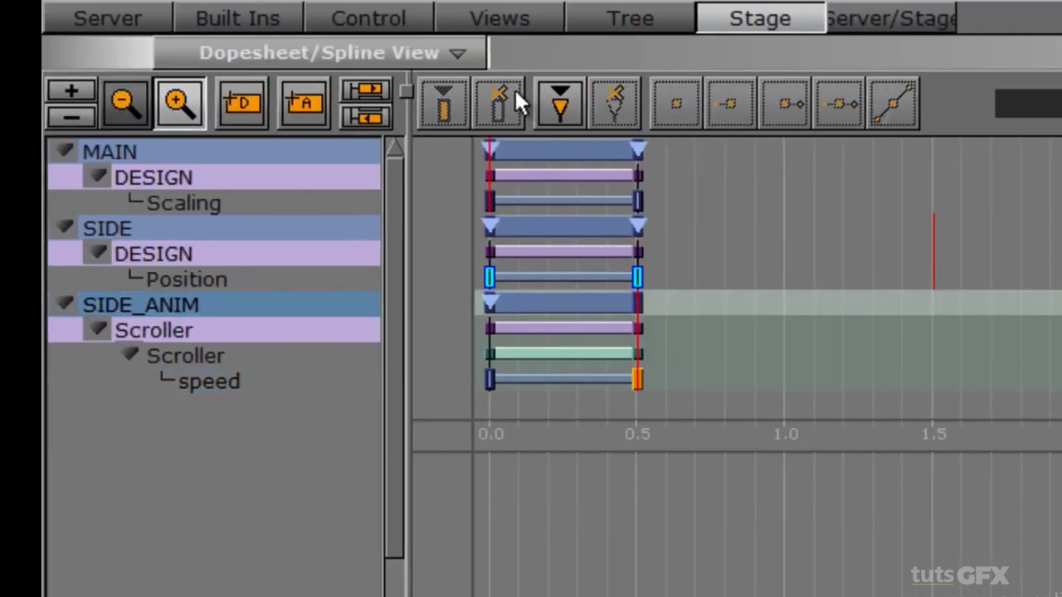
click(637, 302)
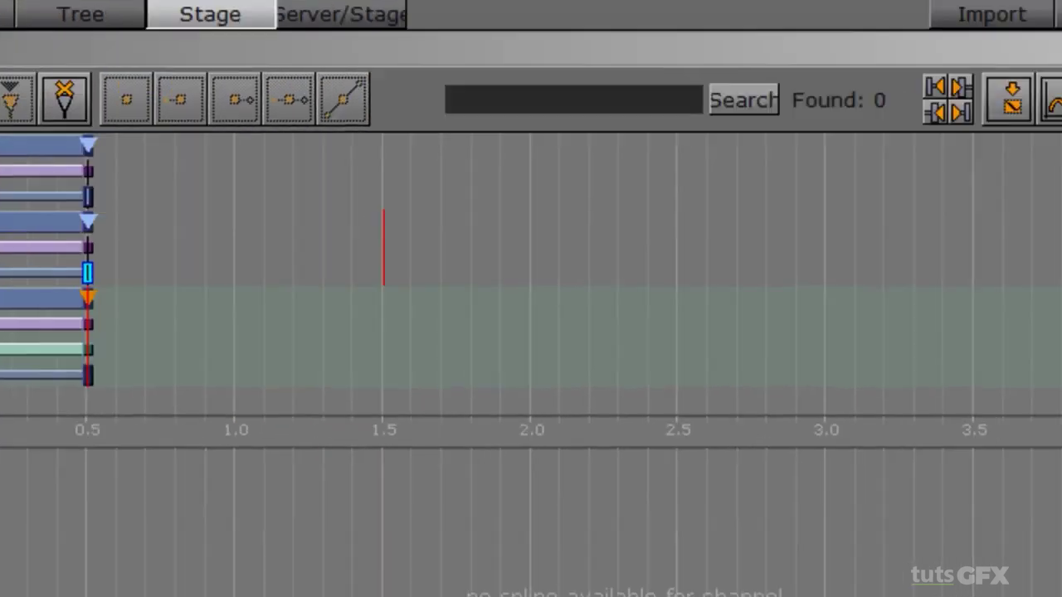
click(855, 181)
text(STOP)
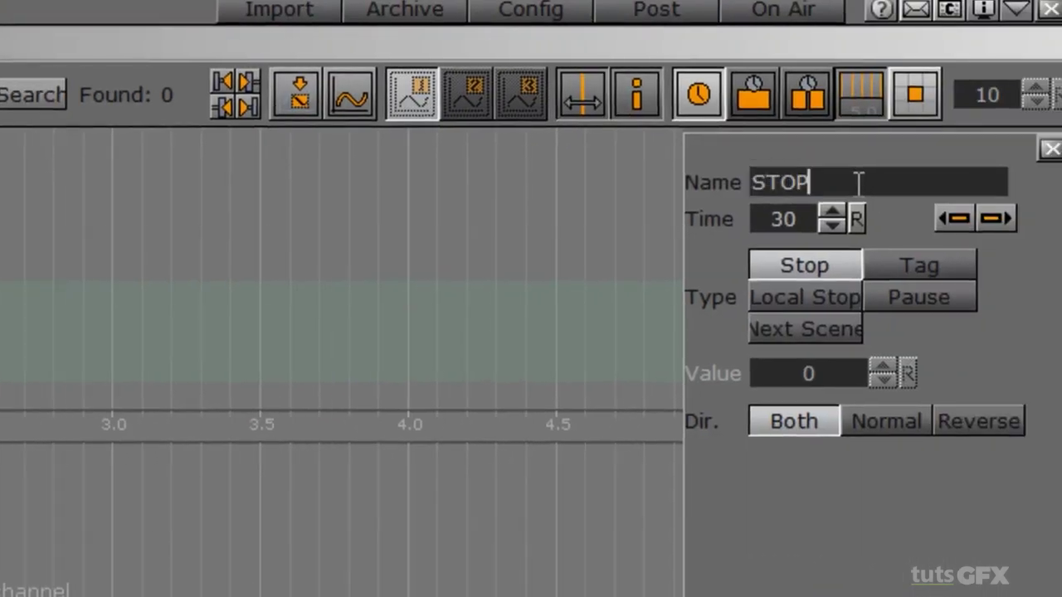
click(1050, 149)
- In Side_Group's ScrollerAction plugin, set the delay to 100 frames and the On Inside action to ANIMATE
click(80, 7)
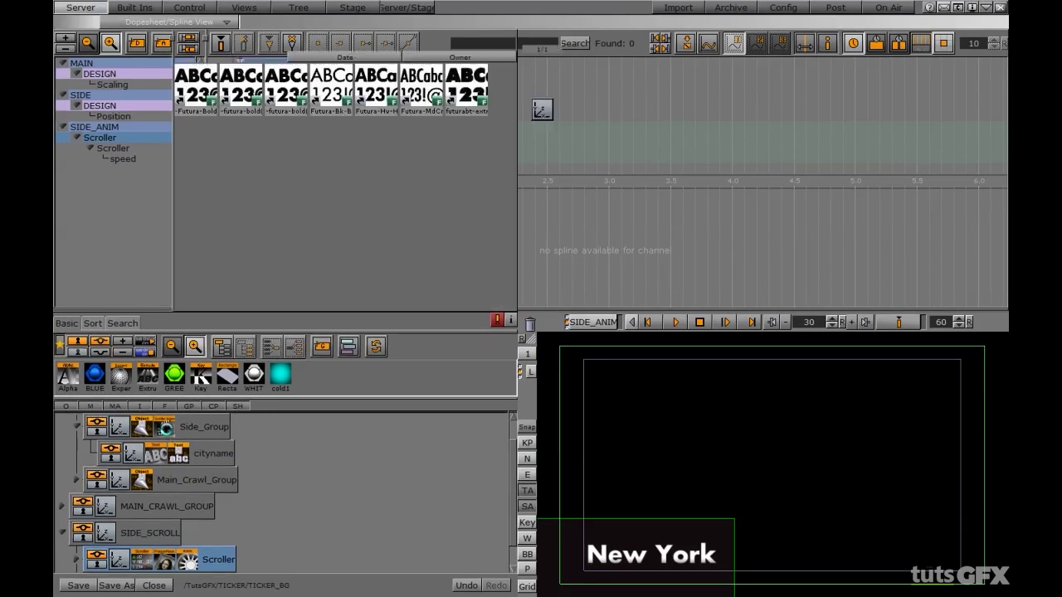
click(188, 561)
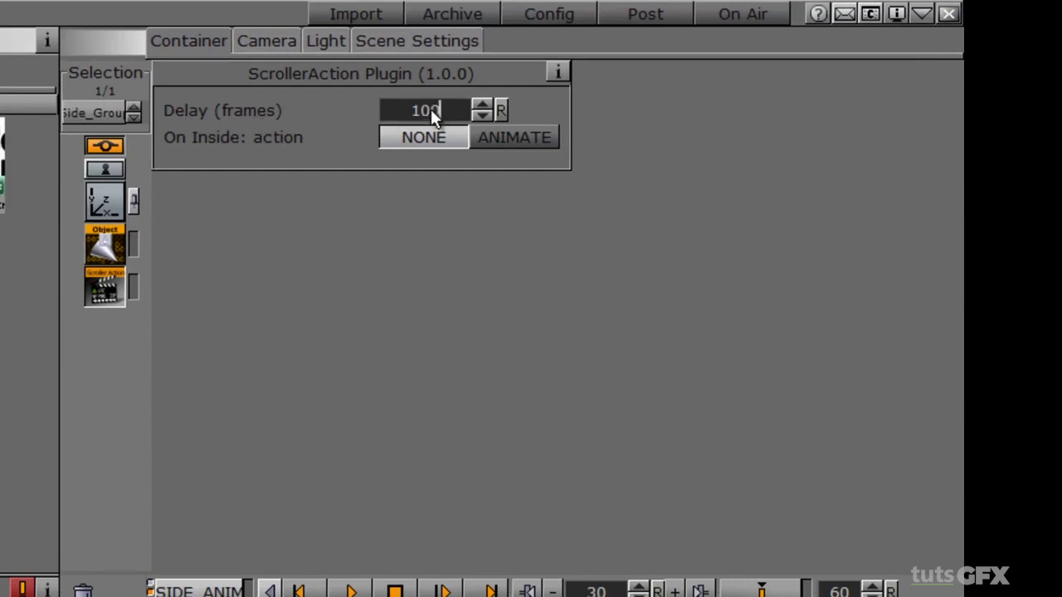
key(Return)
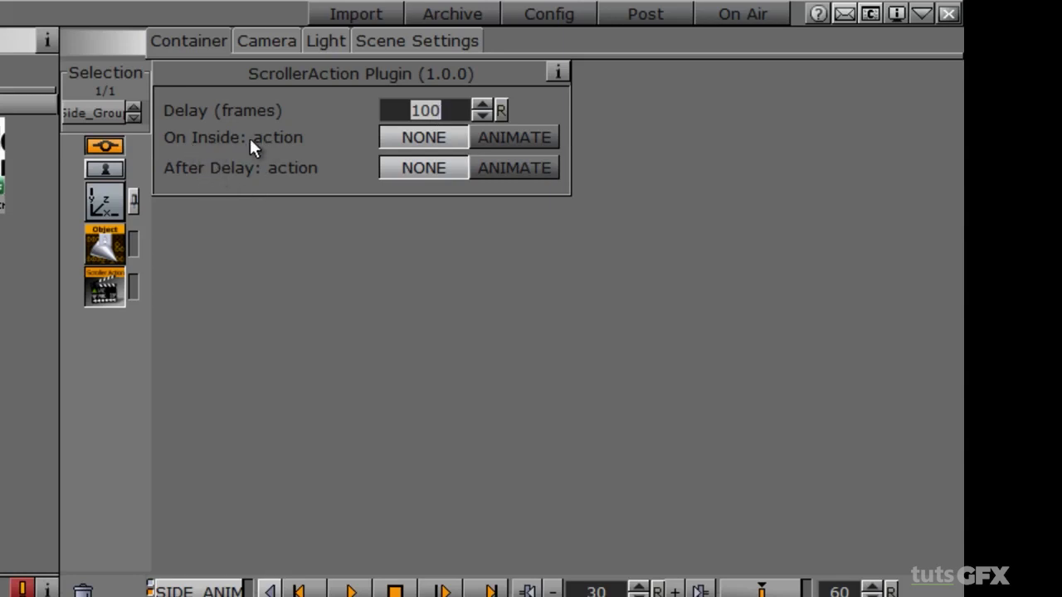
click(511, 138)
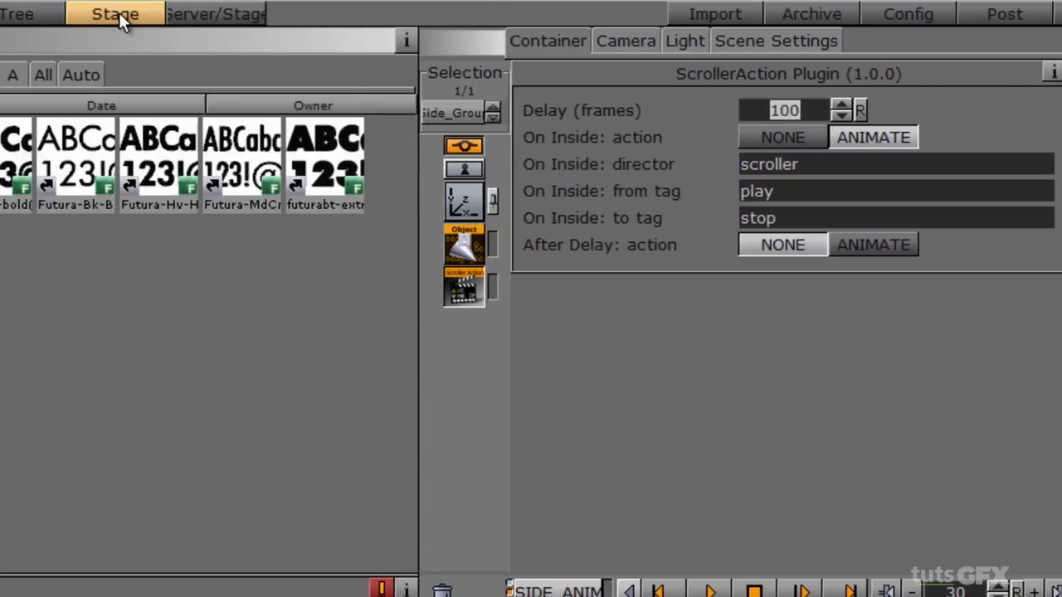
- Set the On Inside director of Side_Group's ScrollerAction to SIDE_ANIM
click(119, 14)
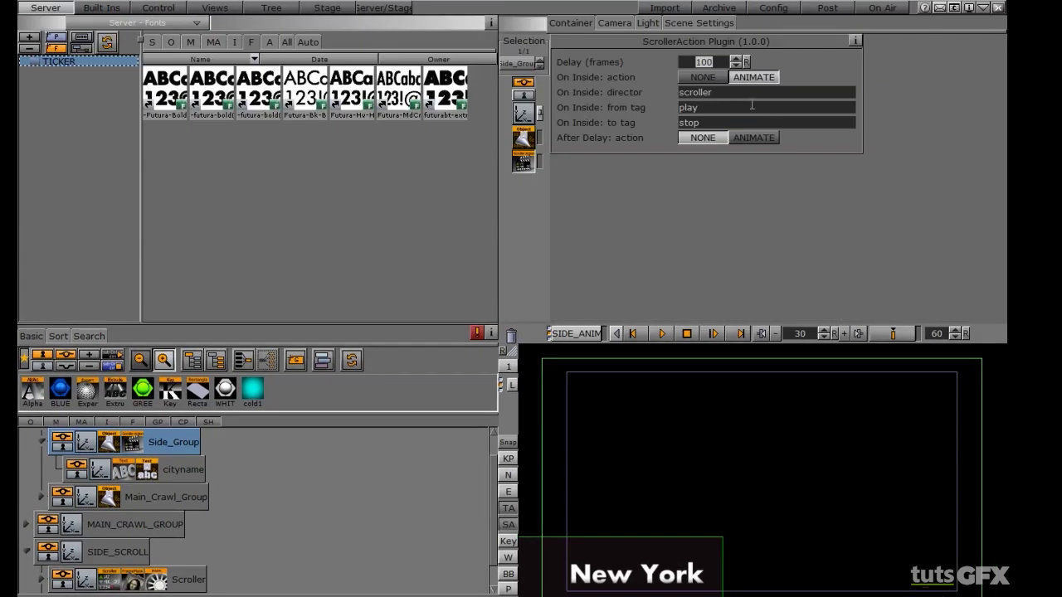
double_click(746, 92)
text(SIDE)
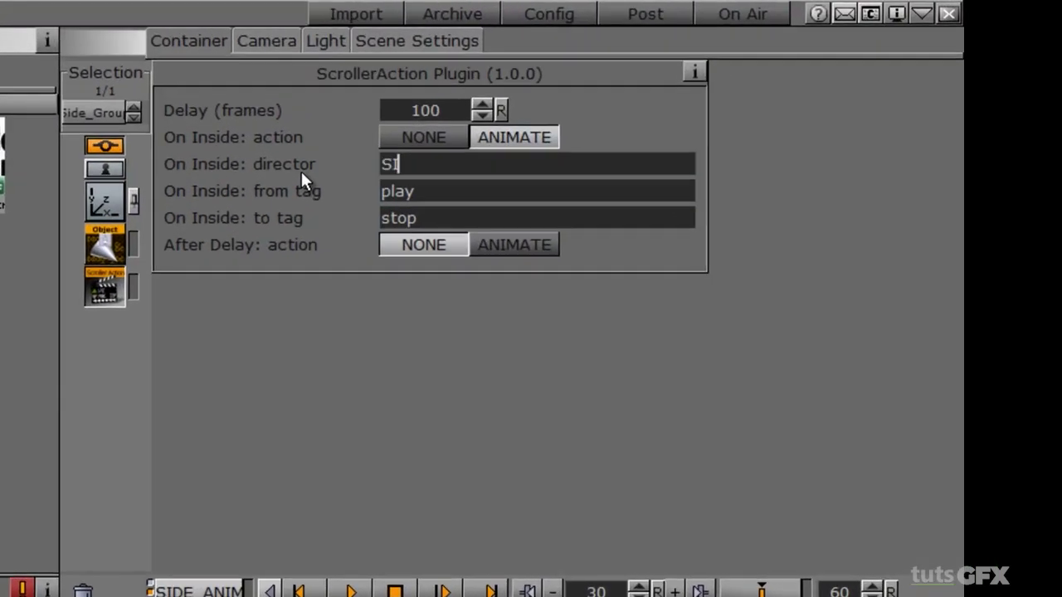
text(x_AN)
key(BackSpace)
key(BackSpace)
key(BackSpace)
key(BackSpace)
text(_ANIM)
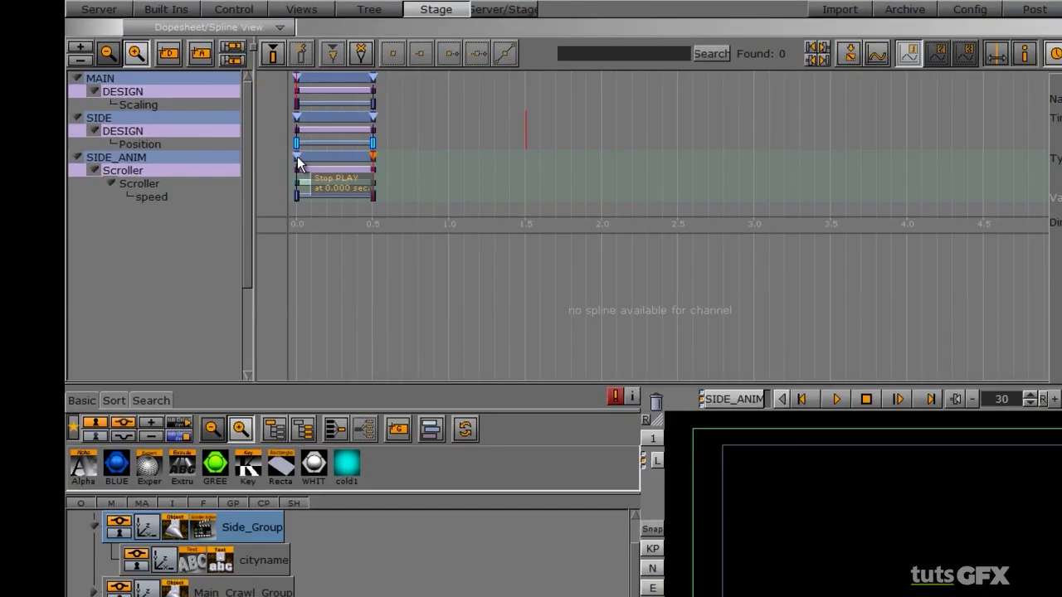
- Set the On Inside from tag to PLAY and the to tag to STOP, matching the SIDE_ANIM stop points
click(239, 126)
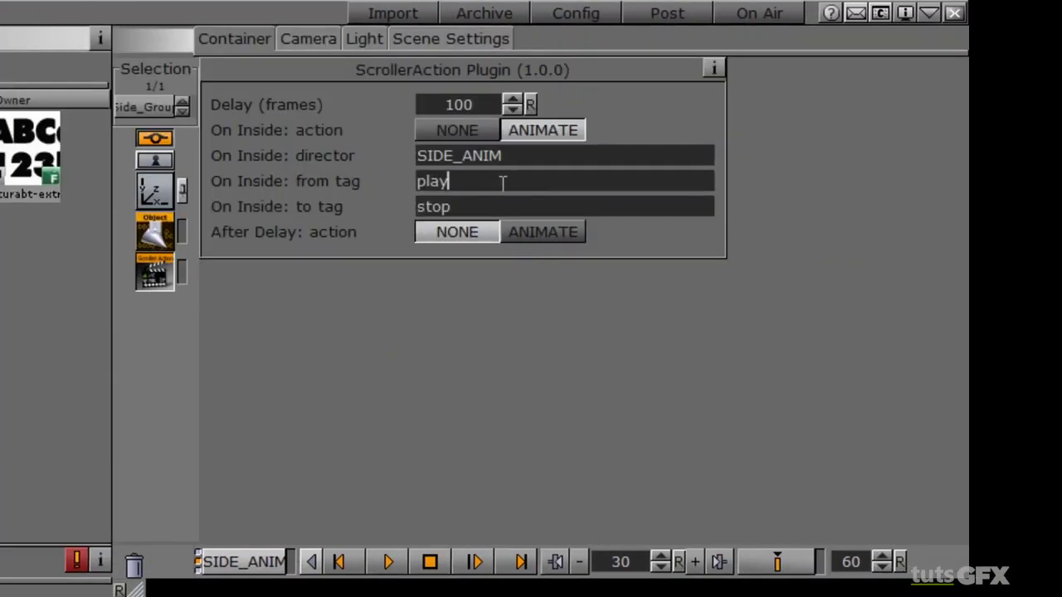
drag(500, 180, 357, 185)
text(PLAY)
drag(469, 206, 363, 209)
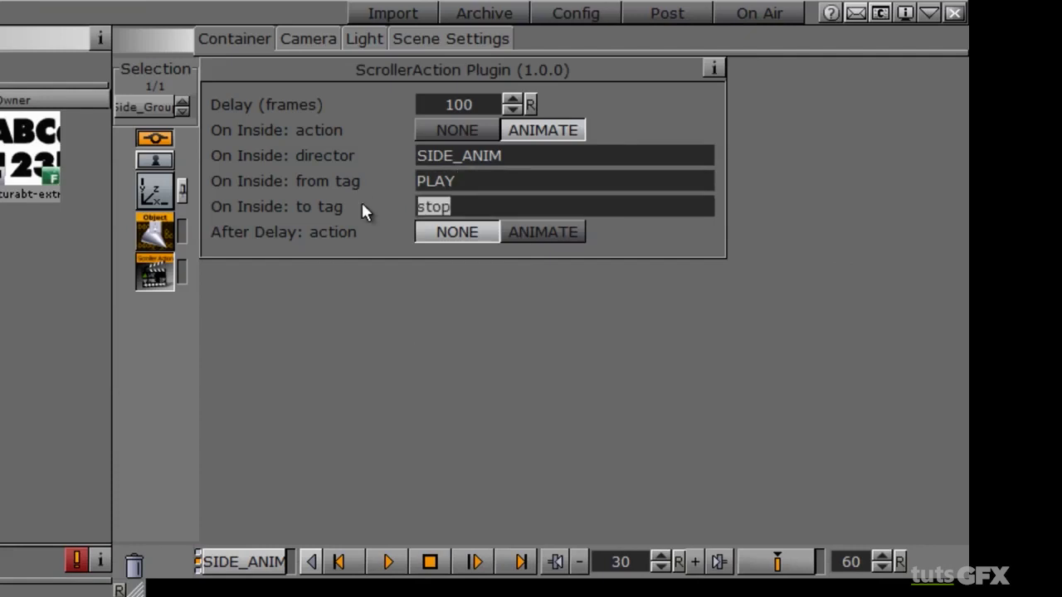
key(BackSpace)
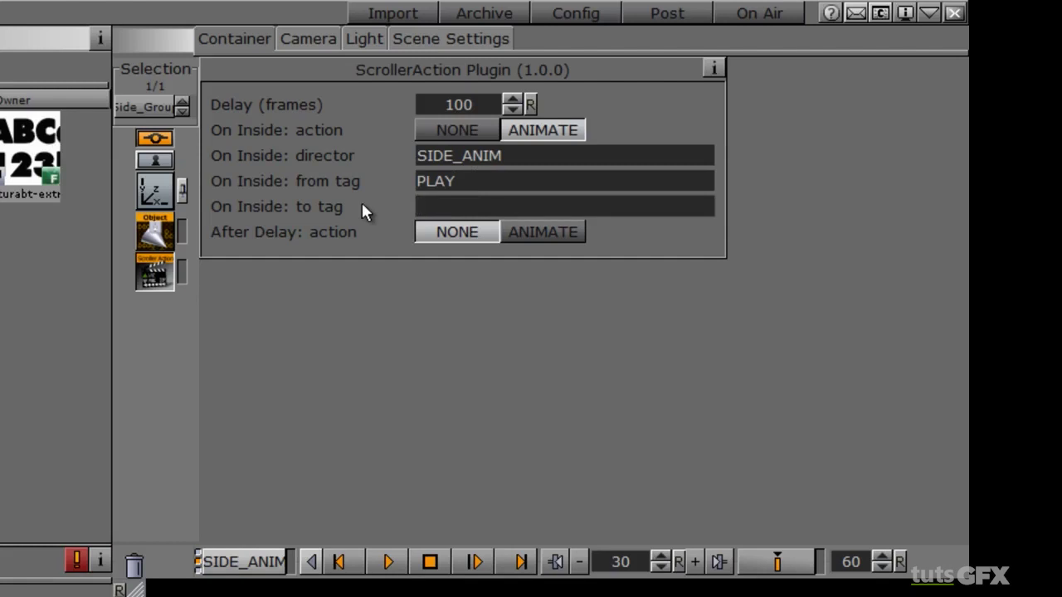
text(STOP)
- Set the After Delay action to ANIMATE with SIDE_ANIM as its director
click(541, 232)
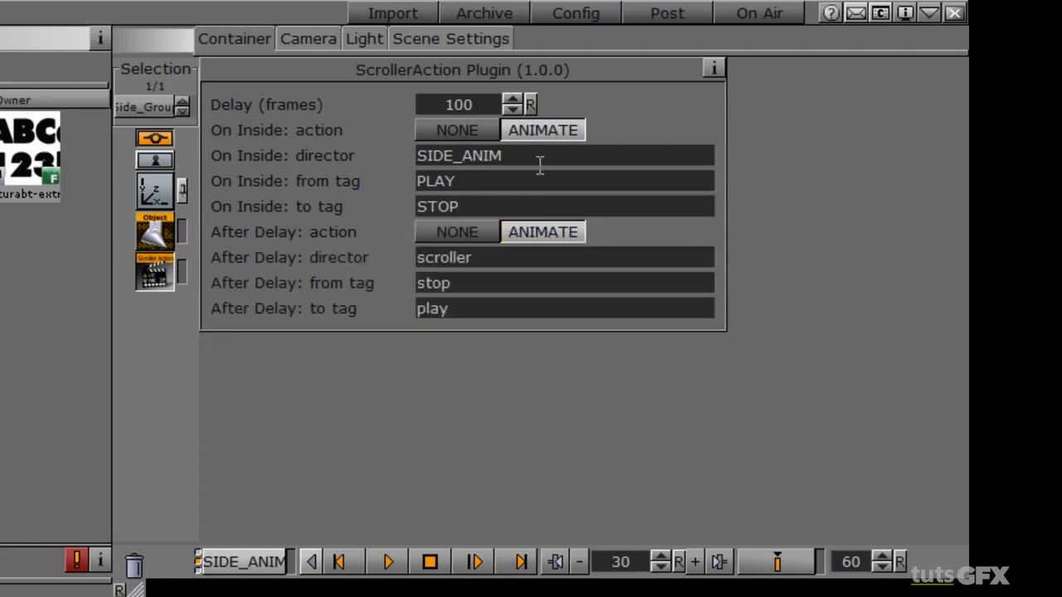
click(504, 258)
drag(504, 257, 401, 257)
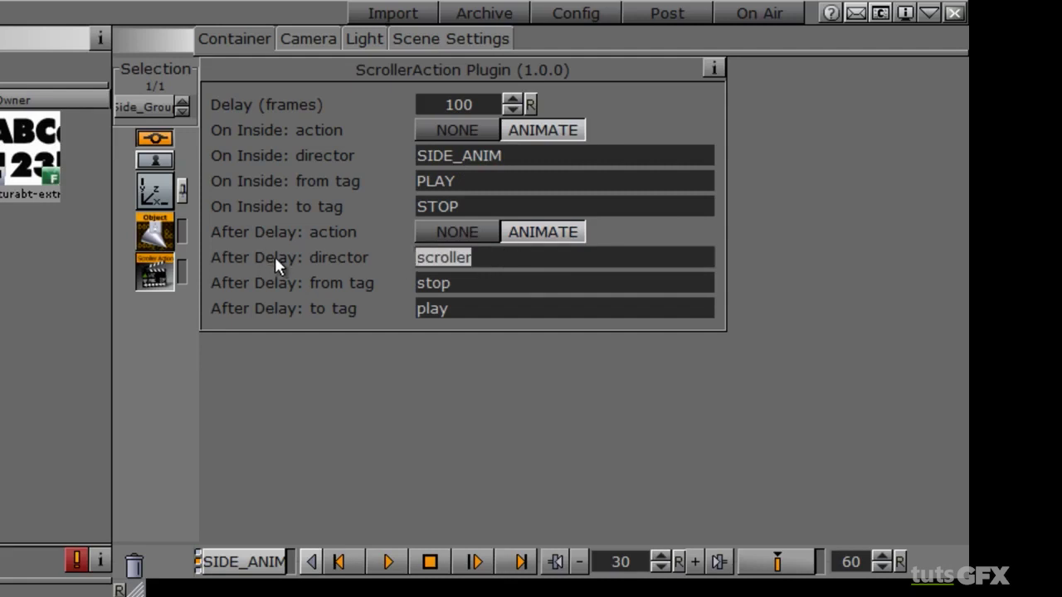
text(SID)
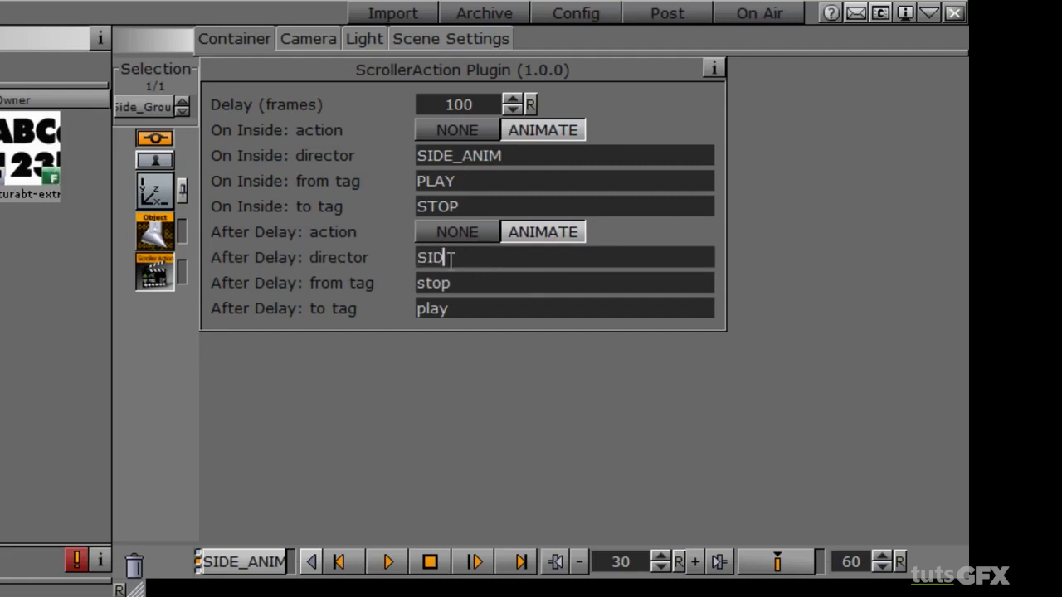
text(E_ANIM)
- Set the After Delay from tag to STOP and the to tag to PLAY
double_click(498, 282)
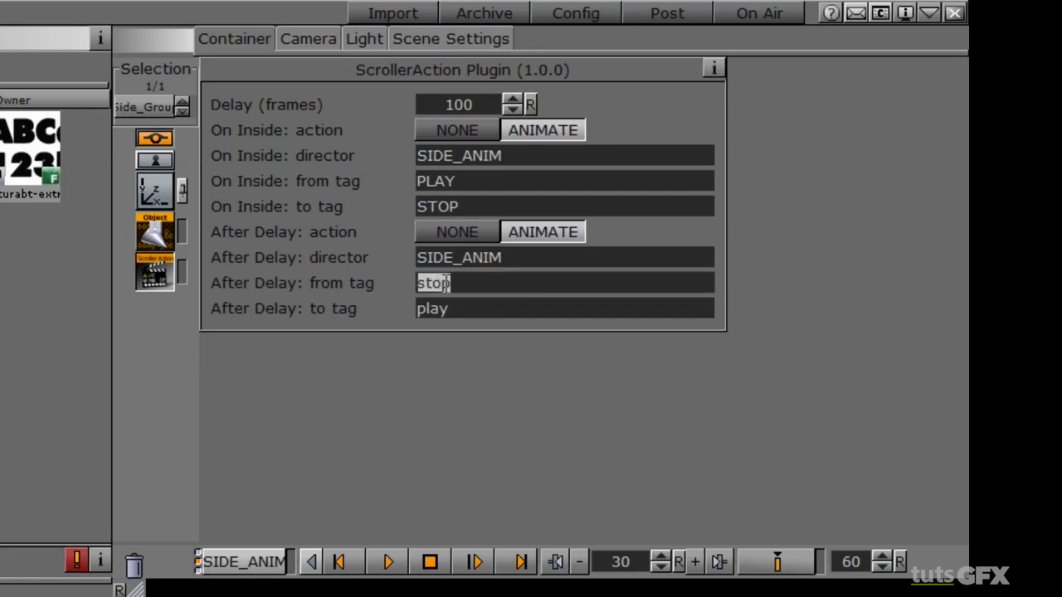
text(STOP)
key(Tab)
key(BackSpace)
key(BackSpace)
key(BackSpace)
key(BackSpace)
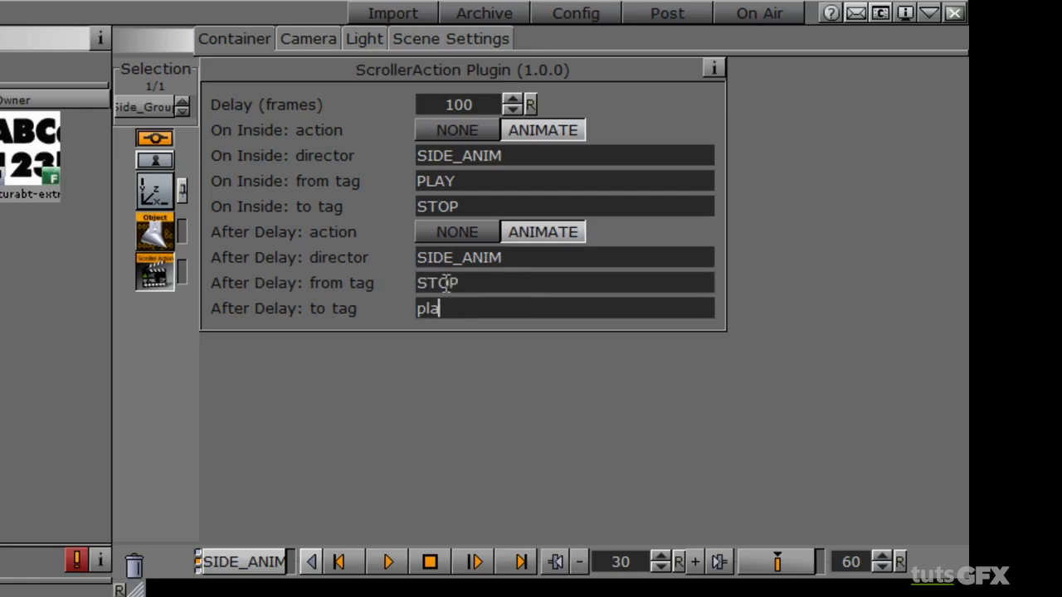
text(PLAY)
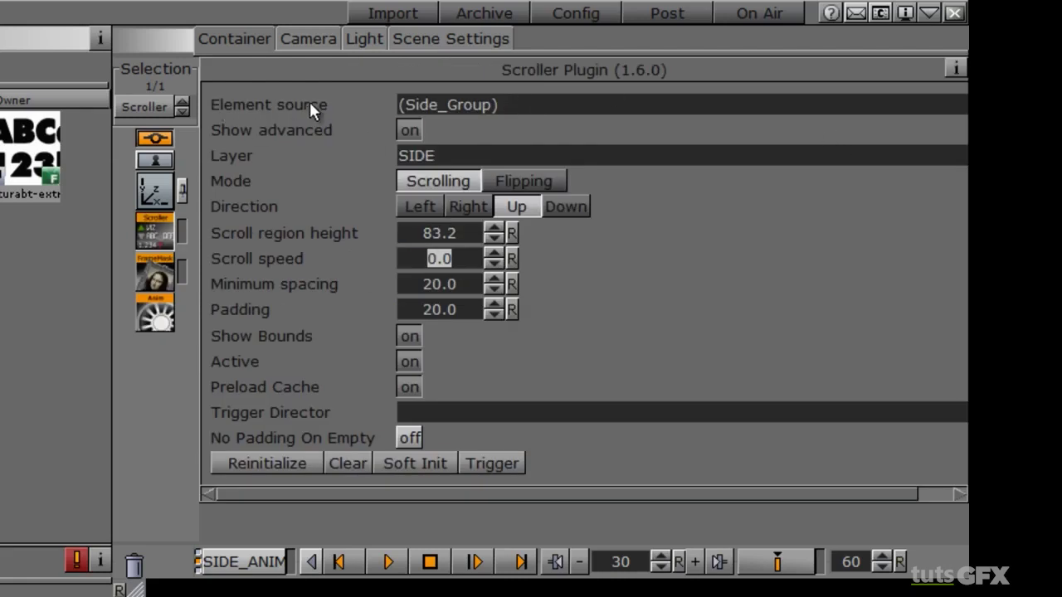
- Set the Scroller plugin's element source to SIDE1 and save the TICKER_BG scene
click(548, 104)
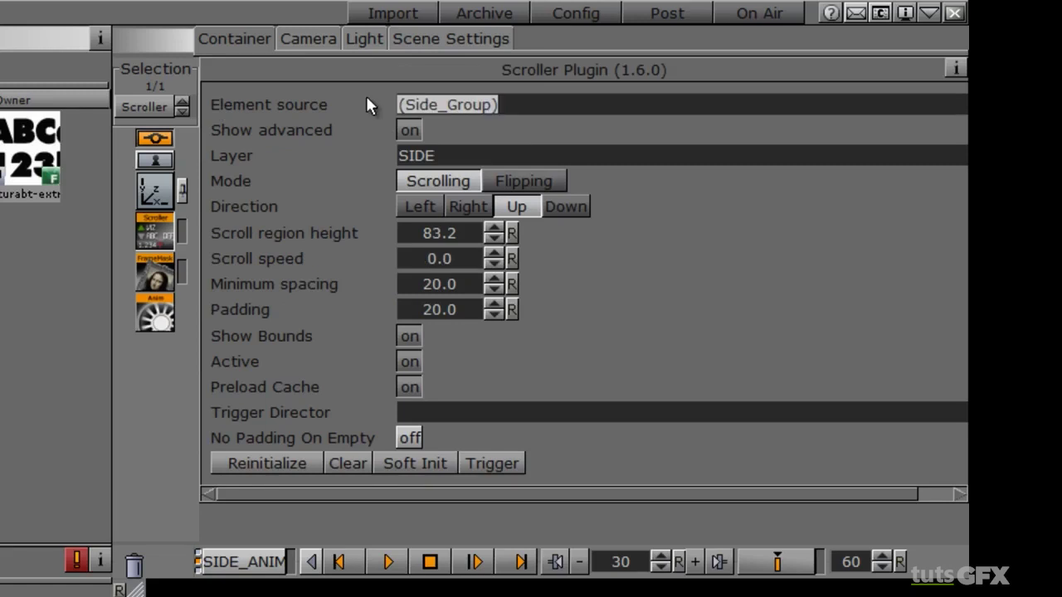
text(SIDE1)
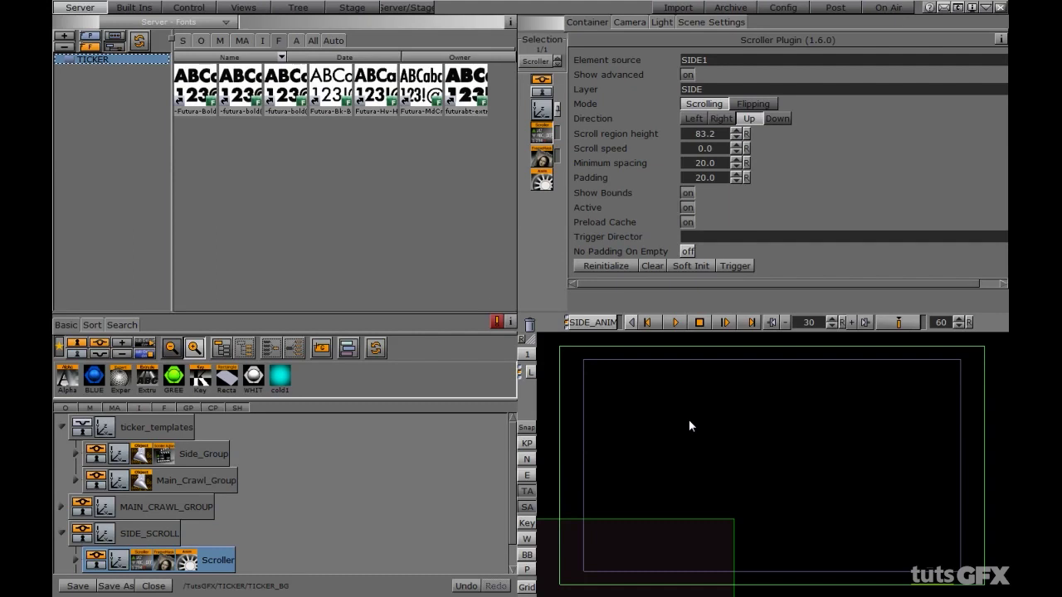
click(60, 426)
click(59, 481)
click(77, 587)
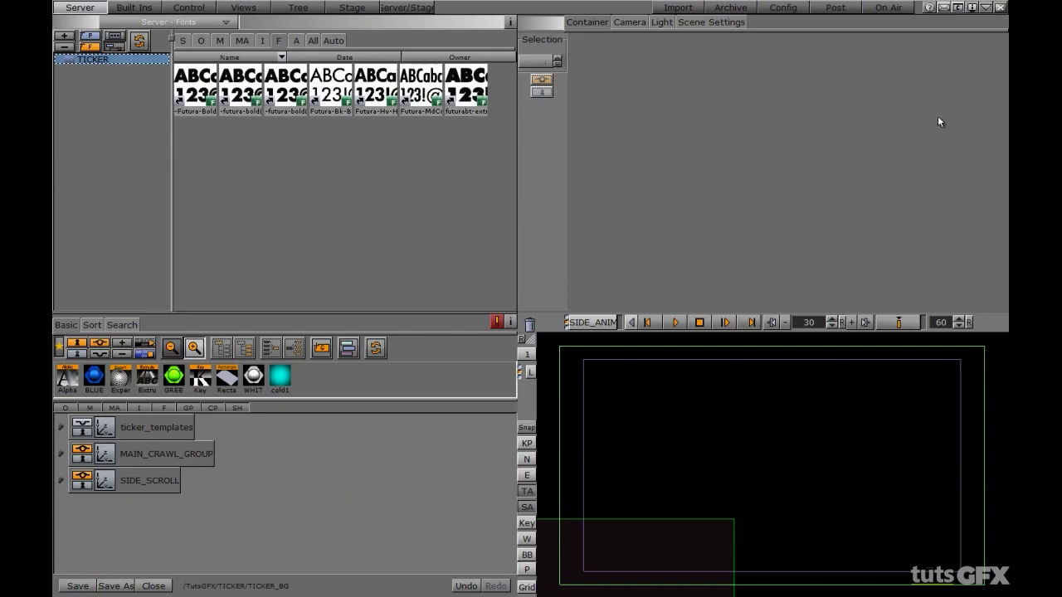
- Switch to on-air mode and rescan the TICKER_BG scene in Viz Ticker Wizard
click(884, 8)
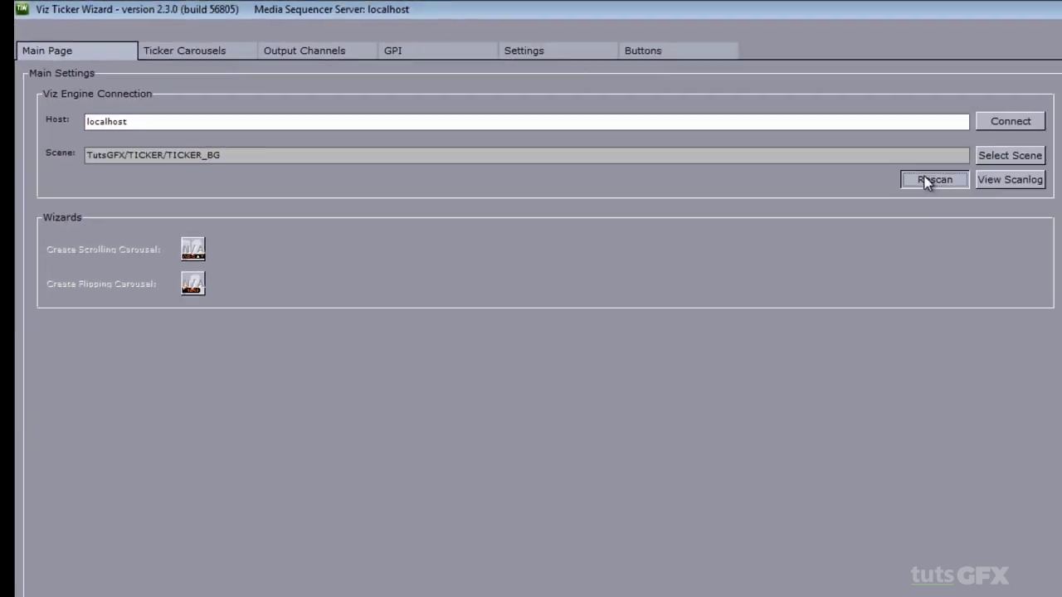
click(927, 182)
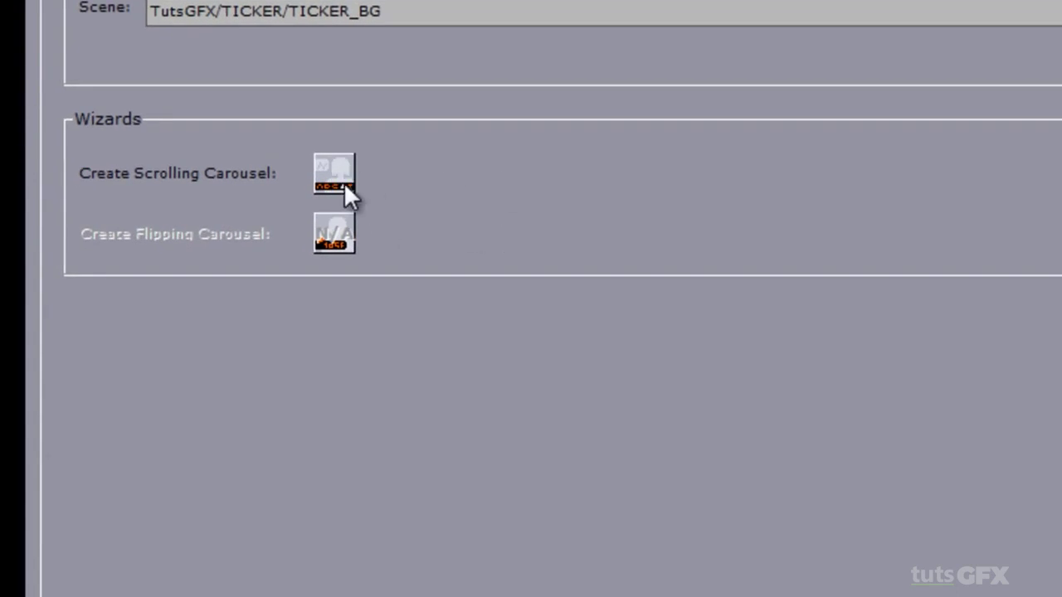
- Create a scrolling carousel from SIDE/SIDE1 using the Side_Group template
click(333, 176)
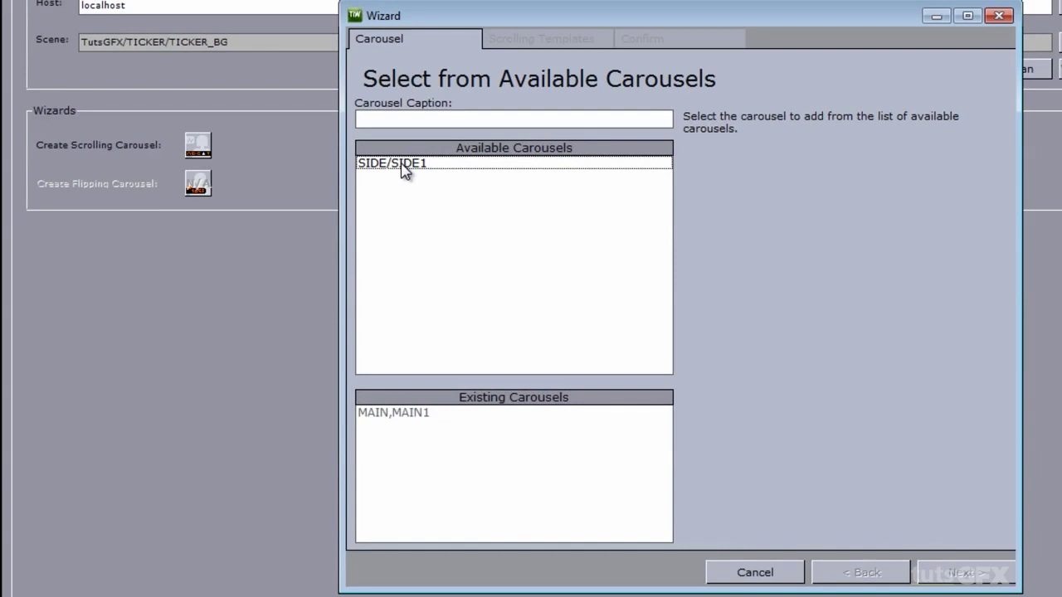
click(404, 166)
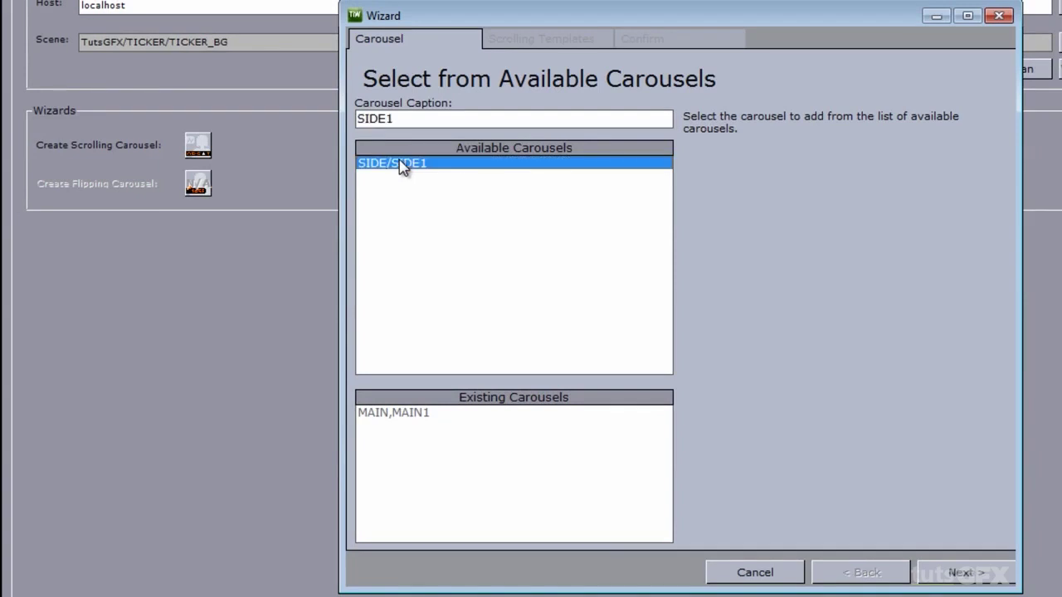
click(948, 572)
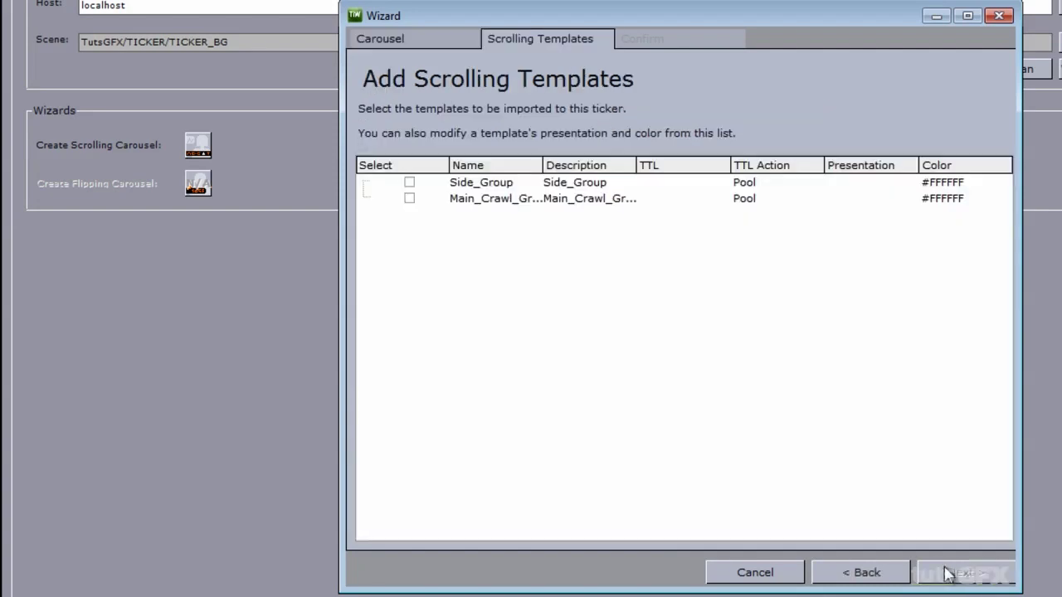
click(410, 183)
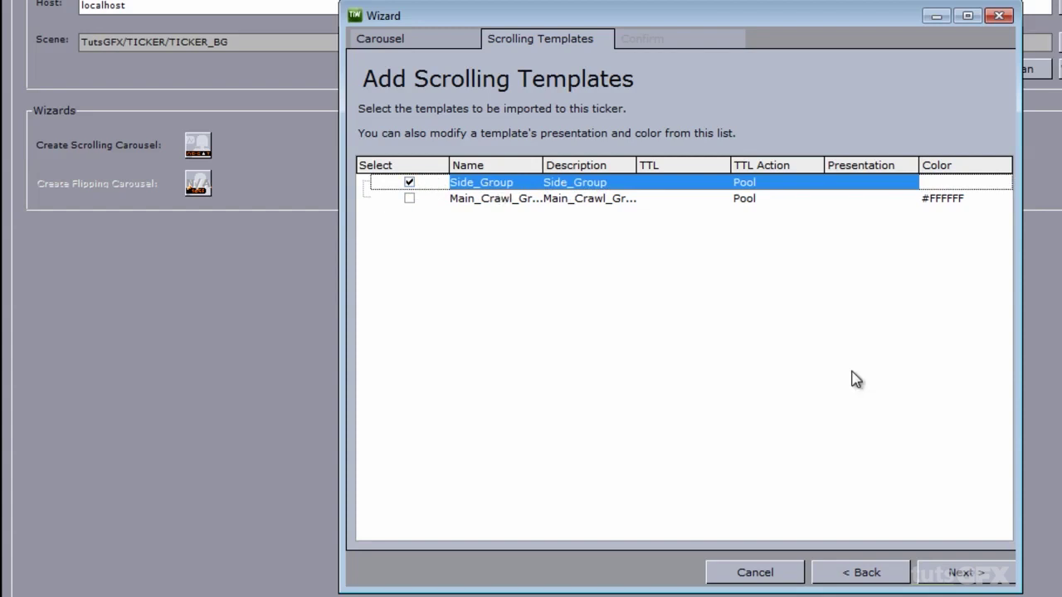
click(958, 574)
click(962, 574)
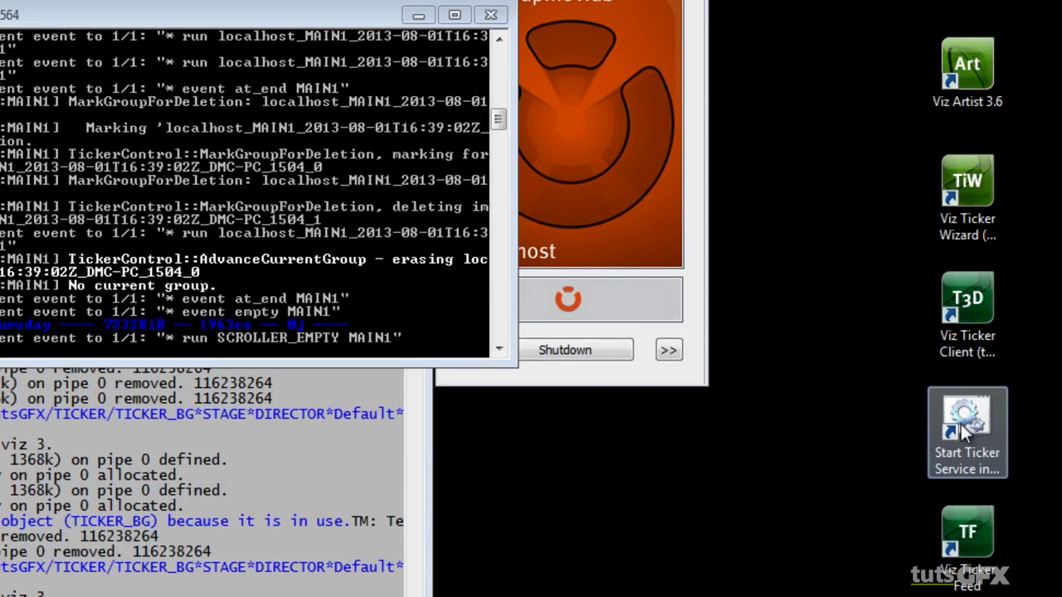
- Start the ticker service in console and log in to Viz Ticker Client with the existing user ID
double_click(968, 427)
click(969, 427)
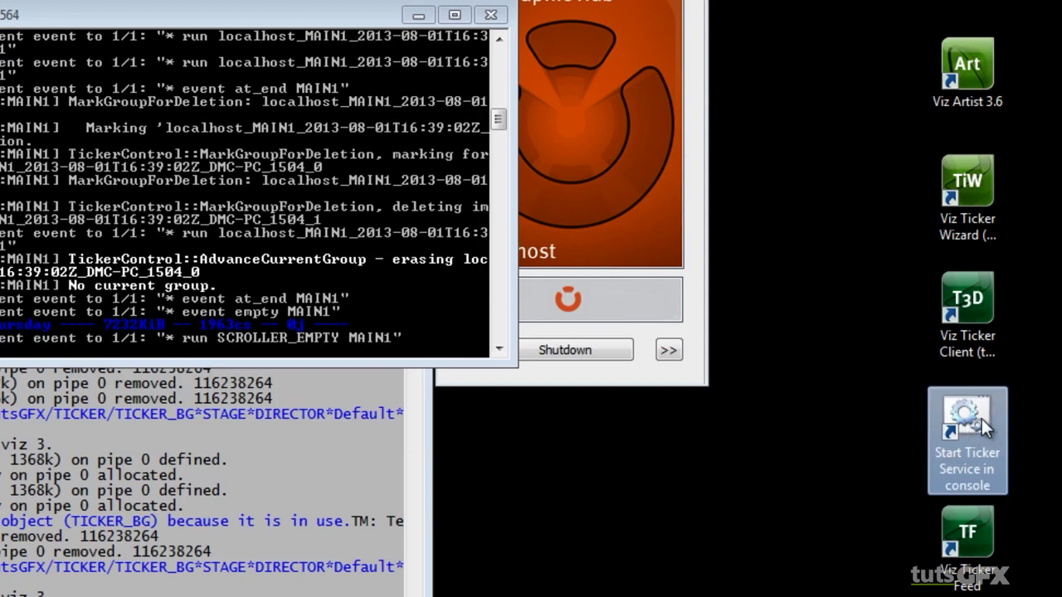
double_click(967, 297)
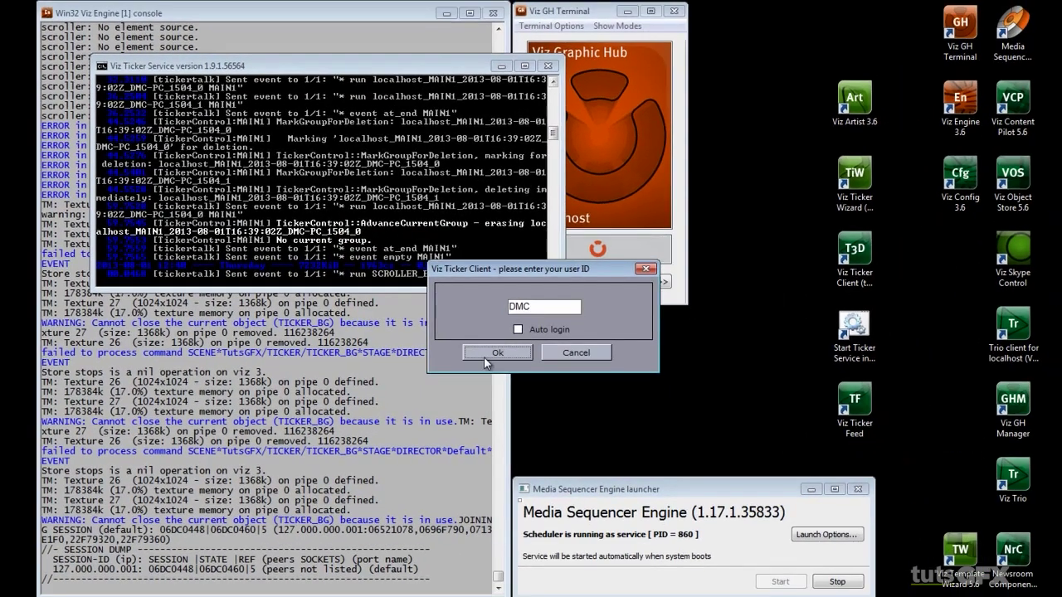
click(485, 355)
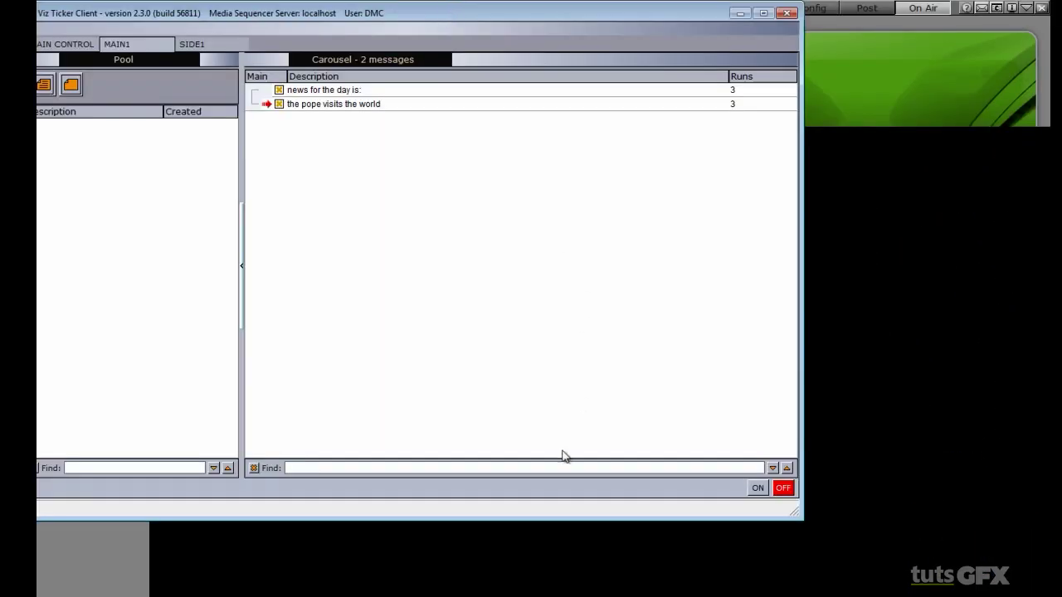
- Create a New York message for the SIDE1 carousel and move it from the pool into the carousel
drag(549, 520, 552, 323)
drag(249, 16, 295, 16)
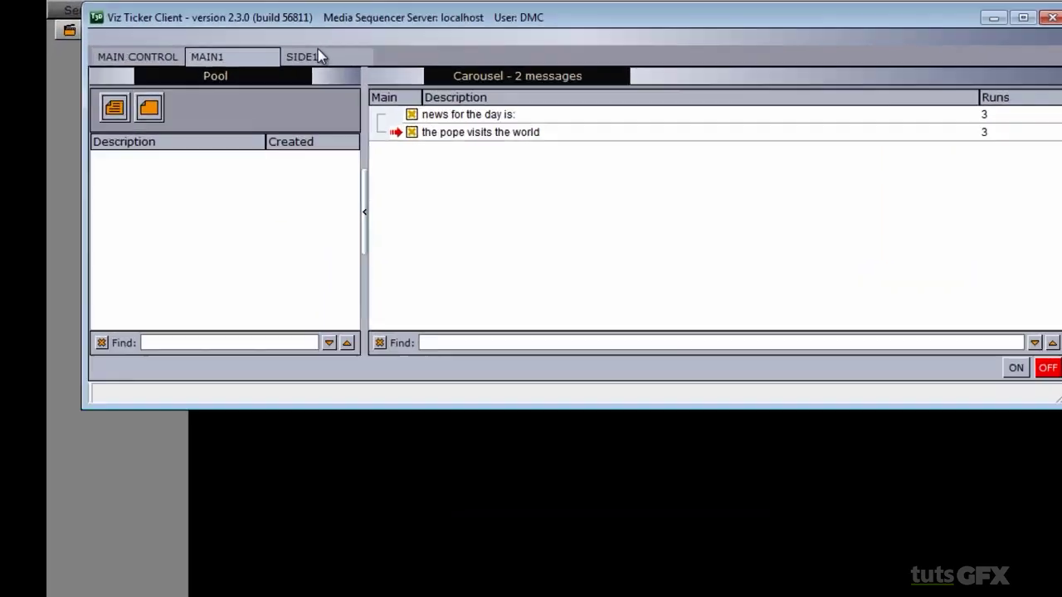
click(244, 45)
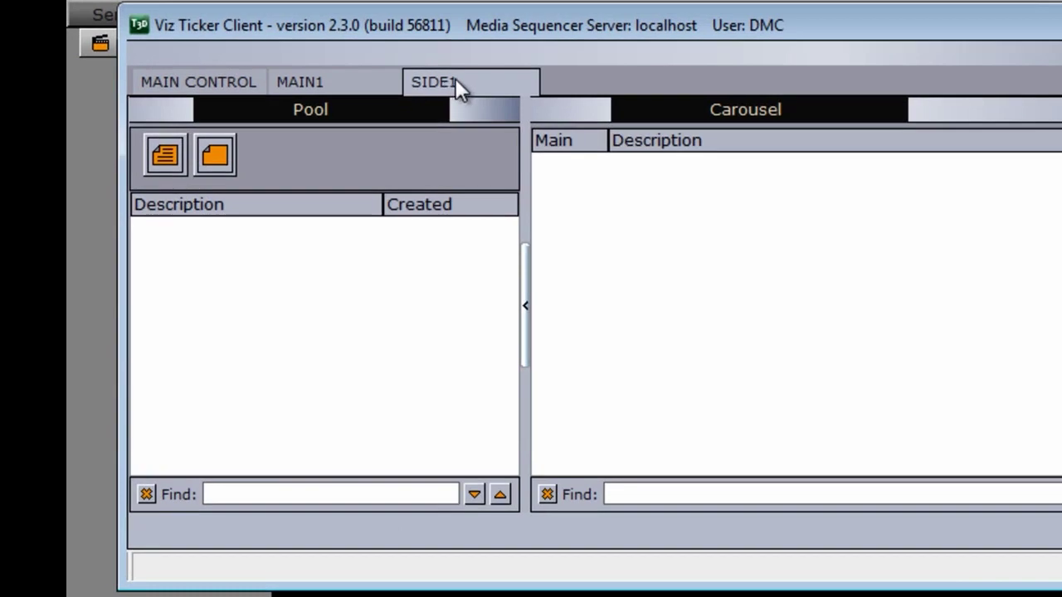
click(164, 155)
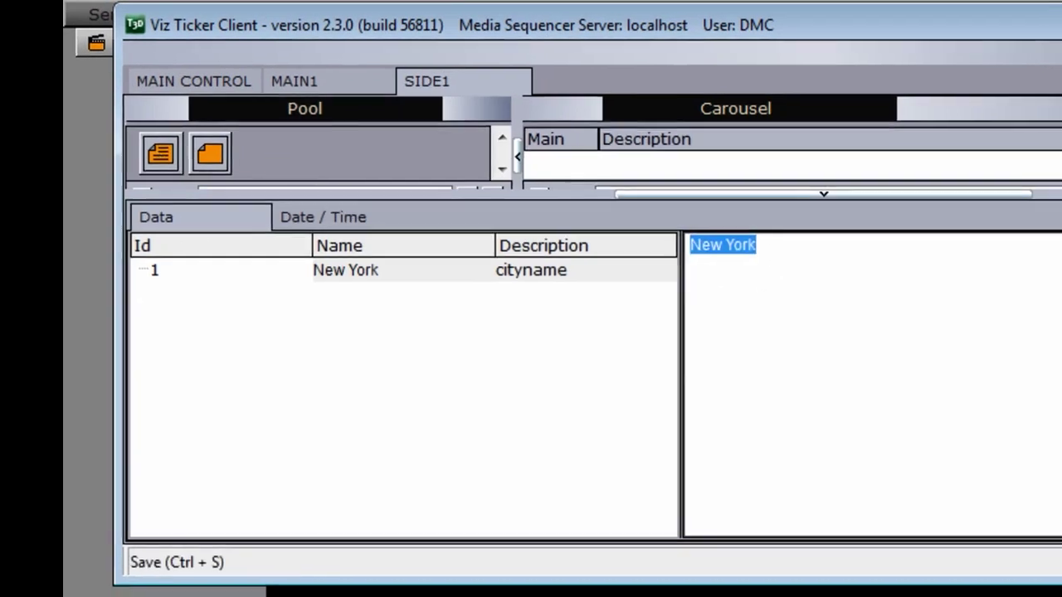
key(ctrl+s)
drag(111, 167, 467, 188)
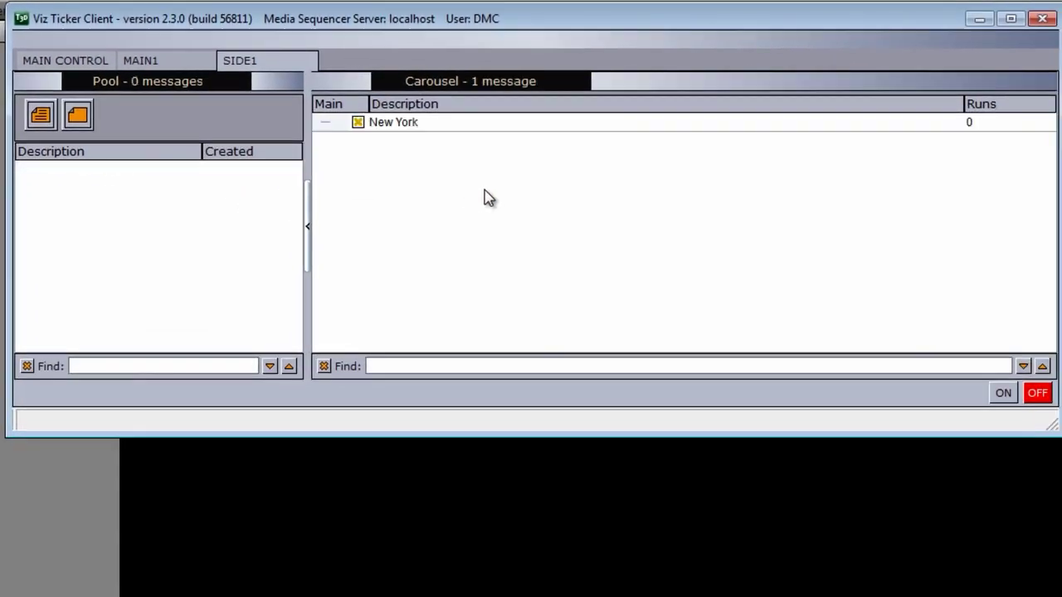
- Create a SIDE1 message with the city name Dublin and move it from the pool into the carousel
click(40, 114)
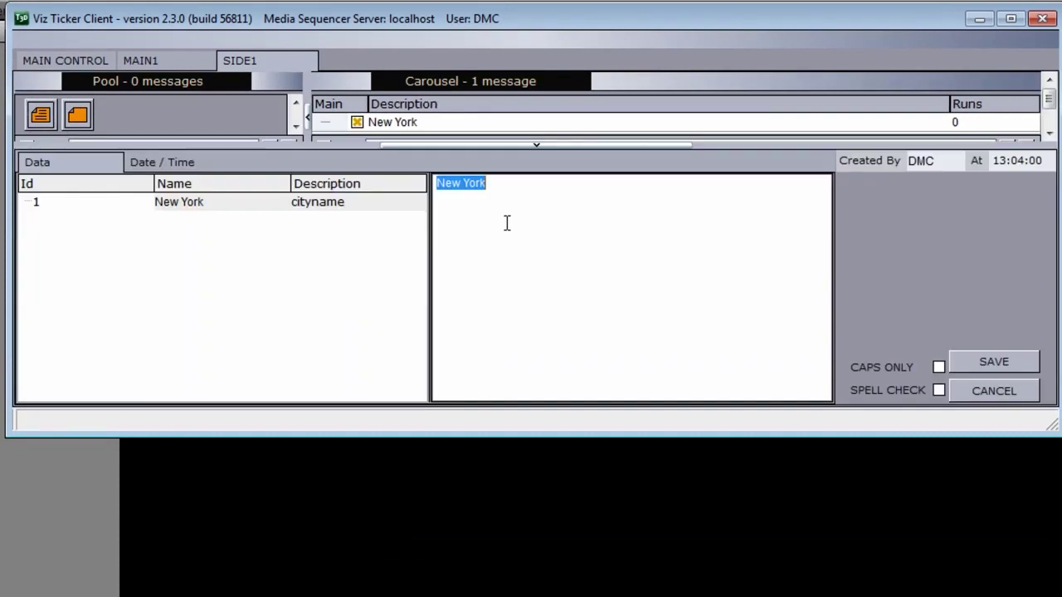
key(Delete)
text(Dubl)
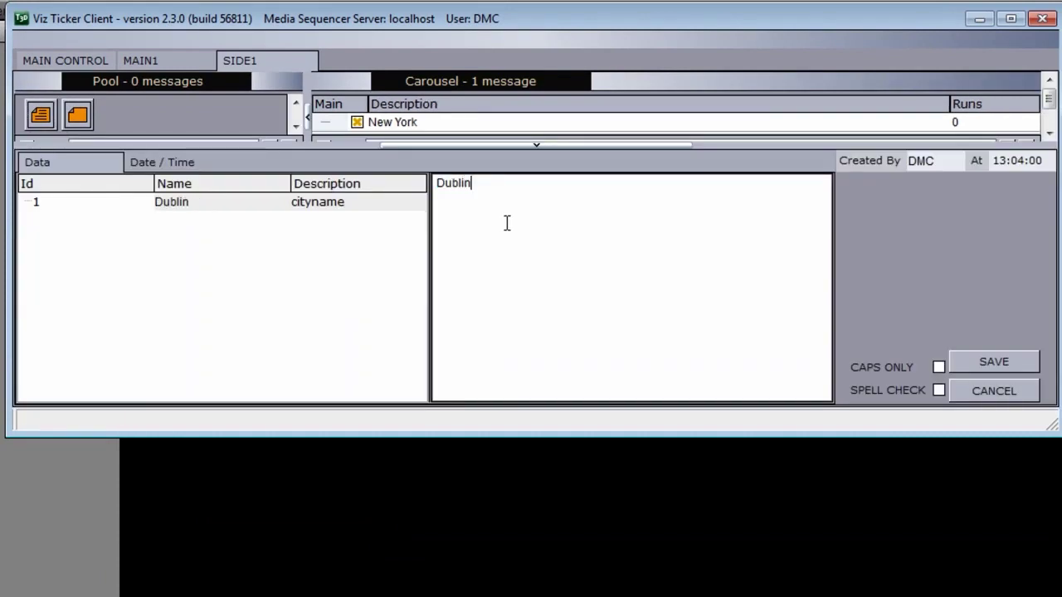
text(in)
click(994, 362)
drag(116, 170, 307, 174)
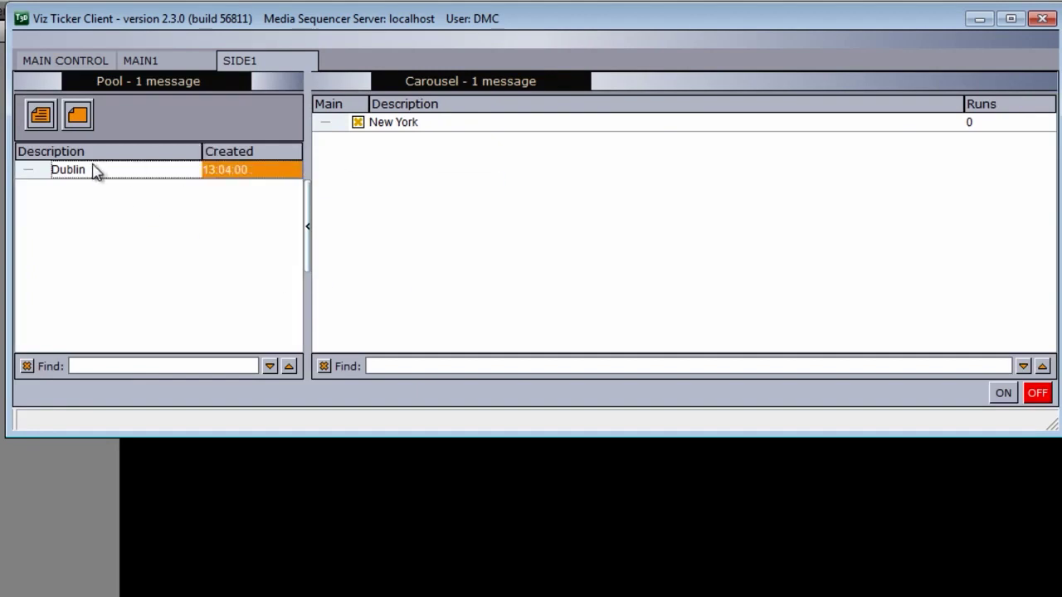
drag(220, 171, 457, 177)
- Create a SIDE1 message with the city name Boston and add it to the carousel
click(41, 116)
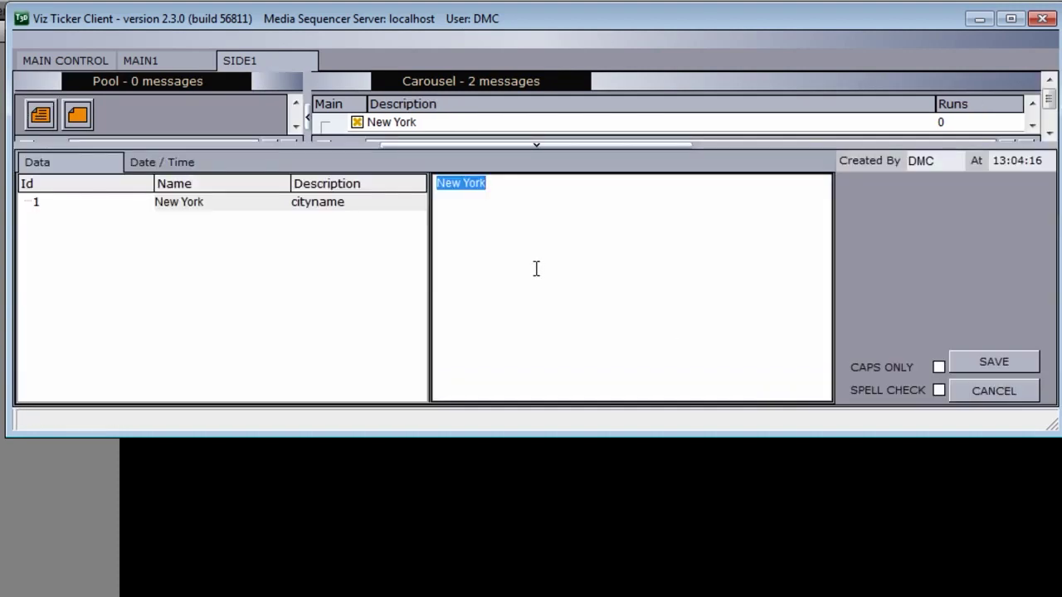
text(Boston)
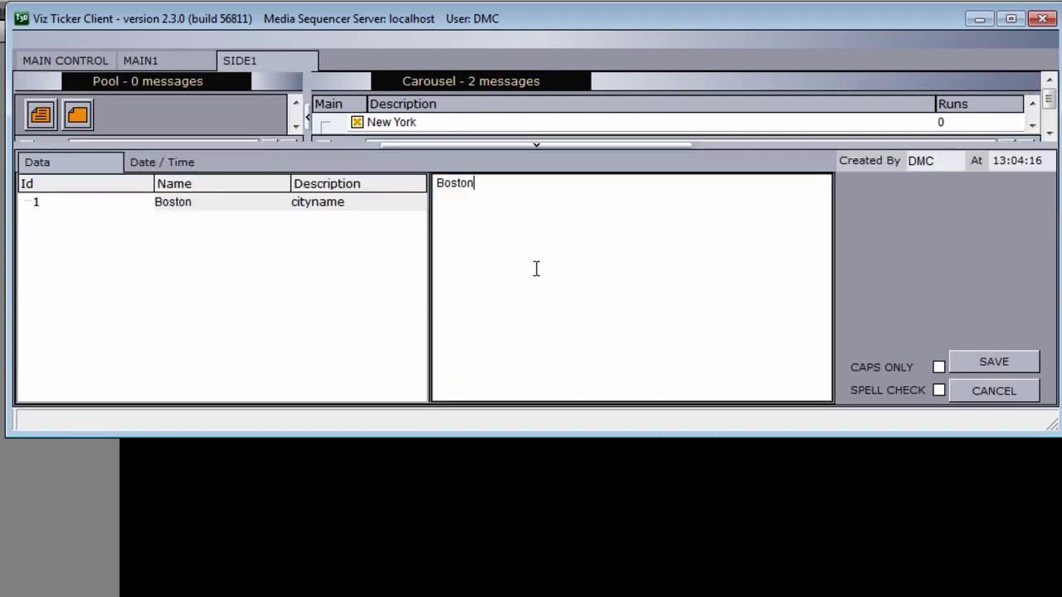
click(995, 362)
drag(72, 174, 448, 235)
drag(372, 25, 381, 66)
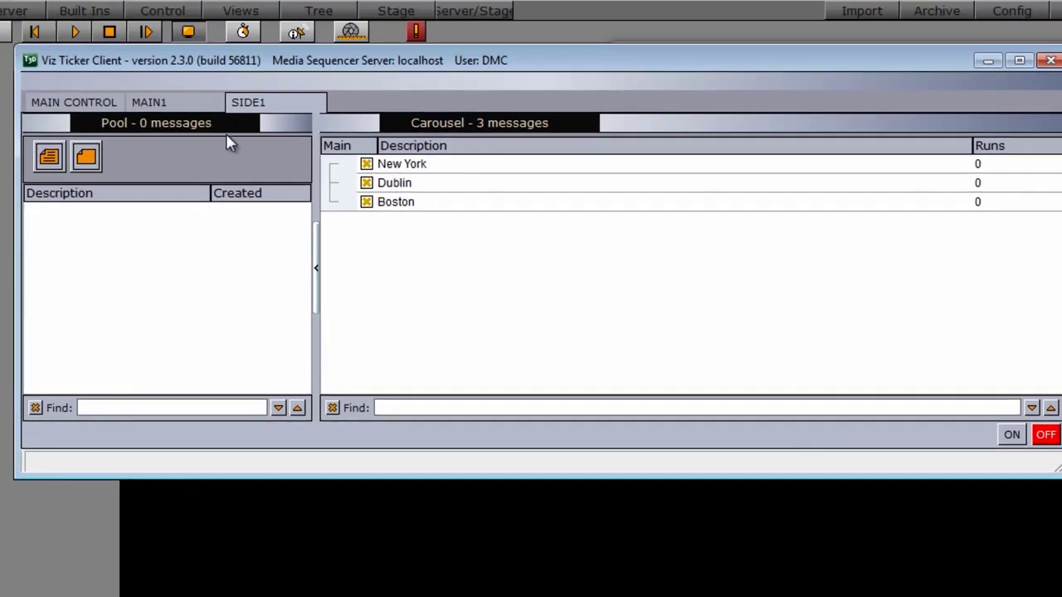
- Turn on Ticker System Main, Program Main, MAIN1 Main and SIDE1 Main in the main control
click(163, 104)
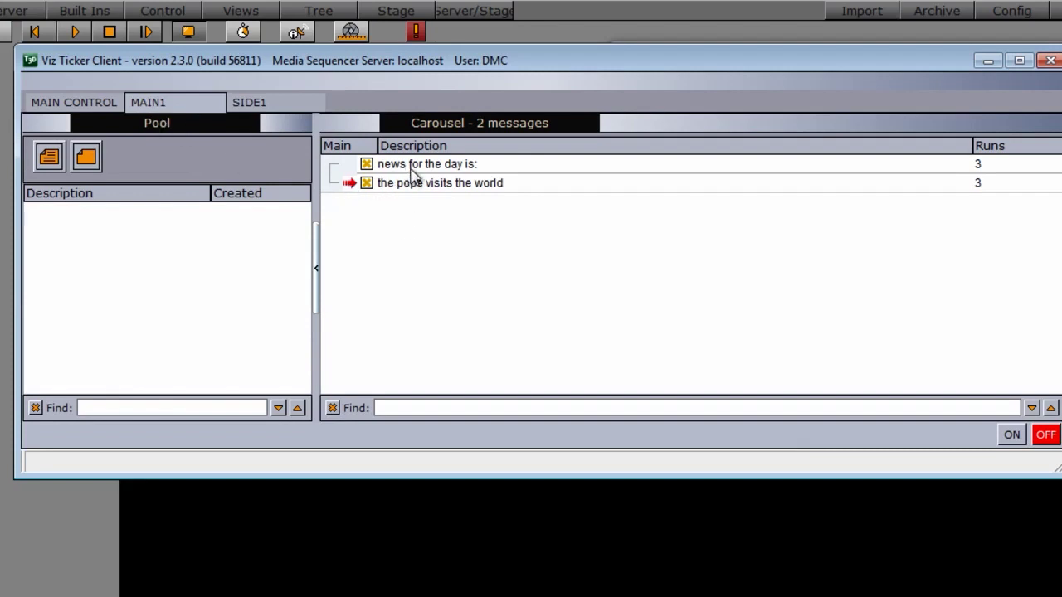
click(94, 108)
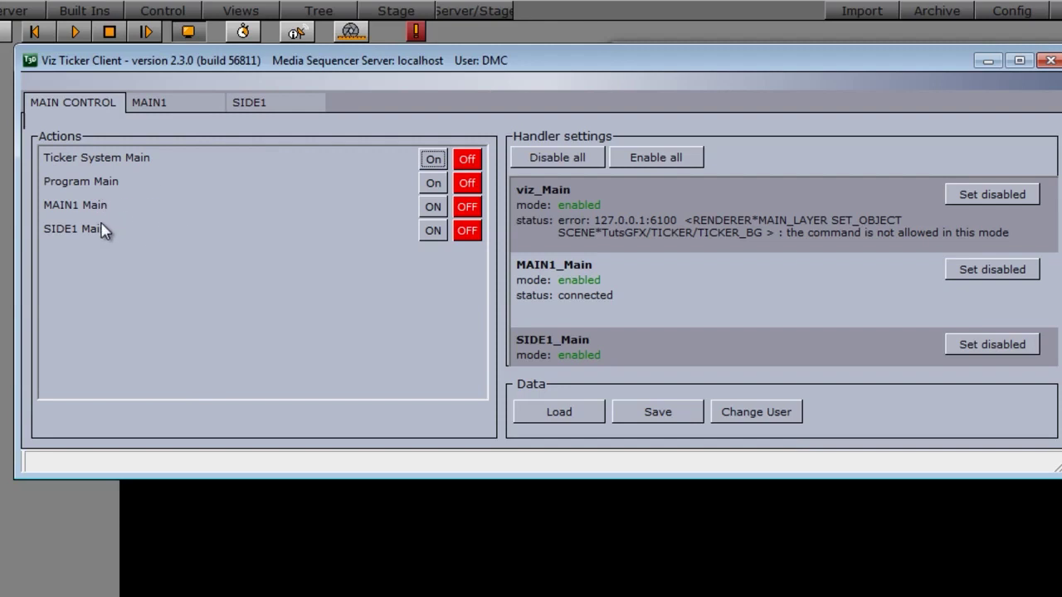
click(433, 160)
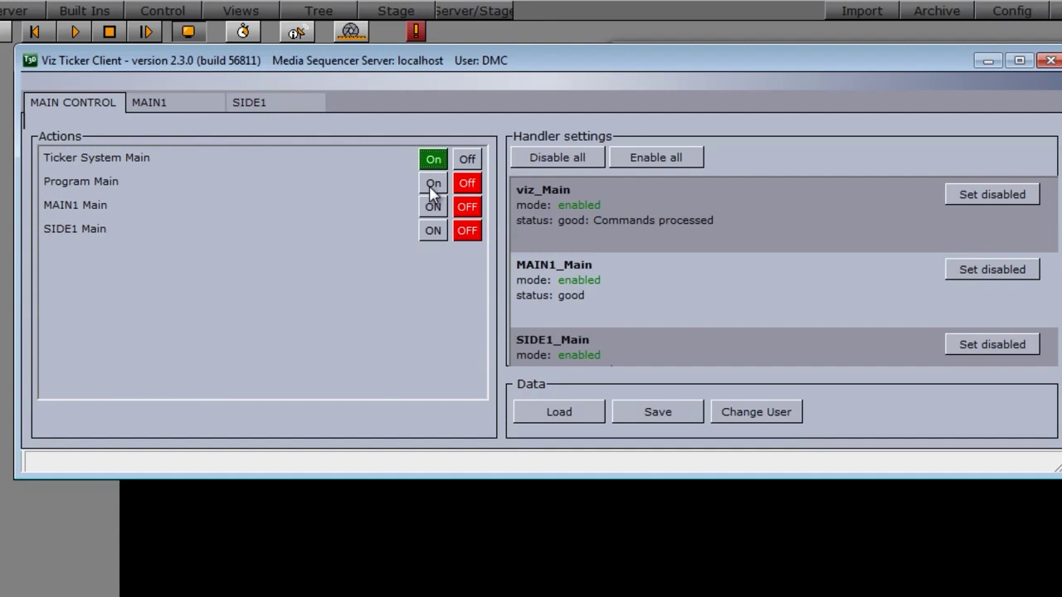
click(433, 184)
click(431, 207)
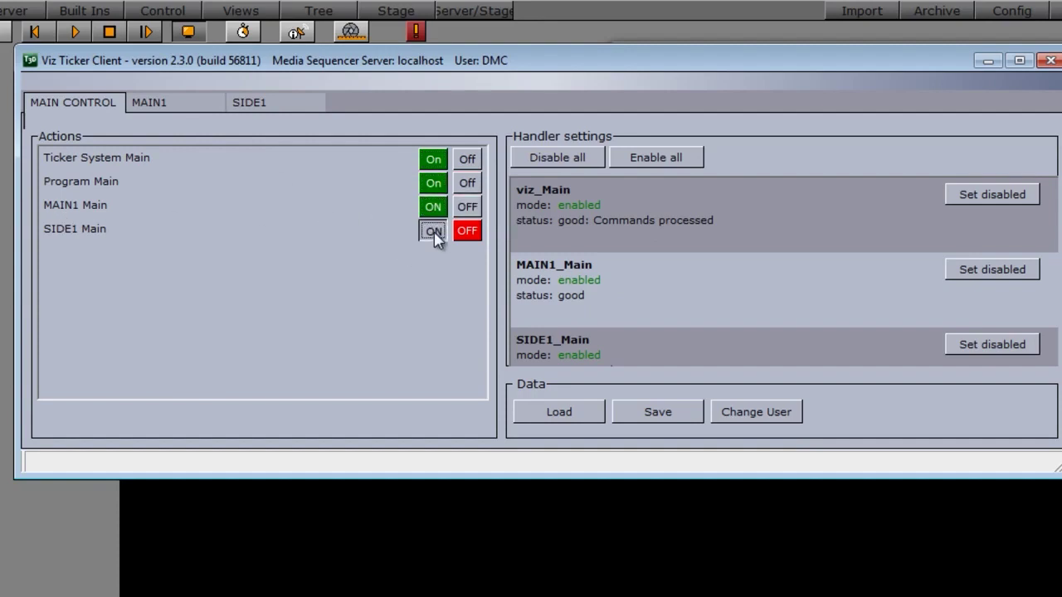
click(433, 231)
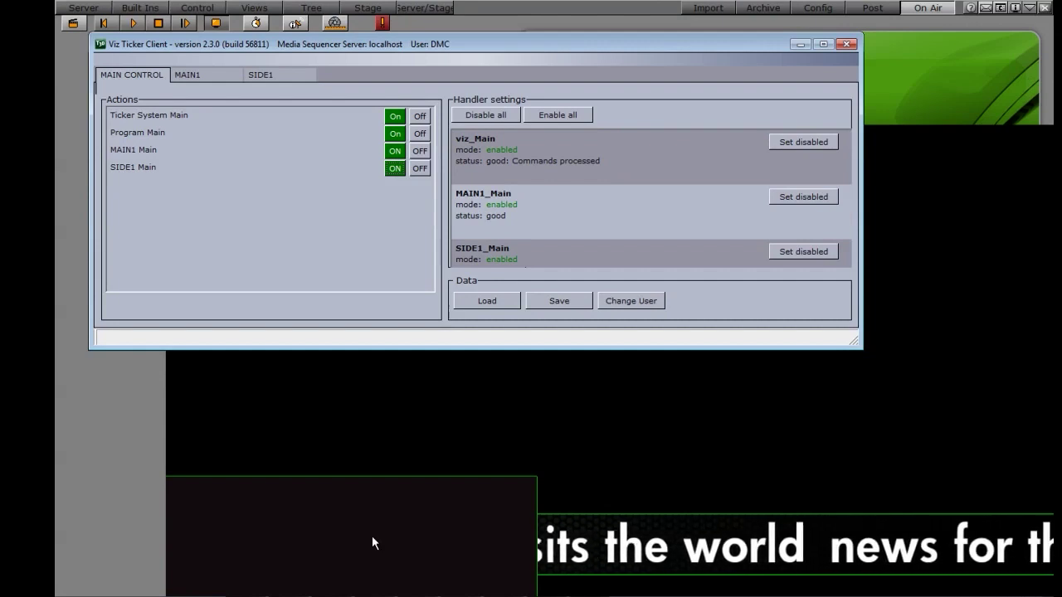
- Return to the scene in Viz Artist, expand SIDE_SCROLL and turn on the bounding box display
click(88, 9)
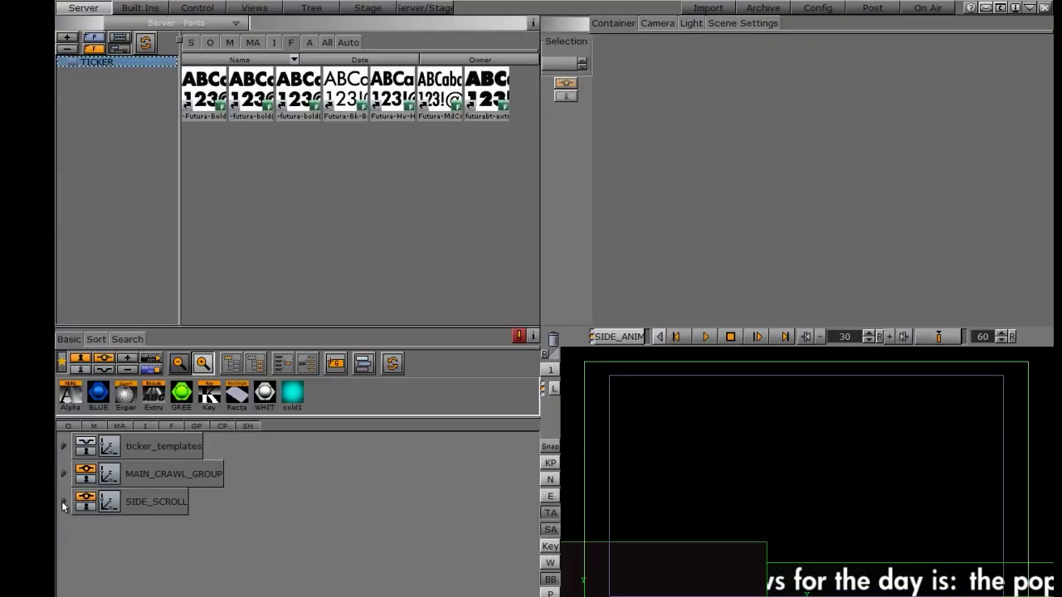
click(64, 502)
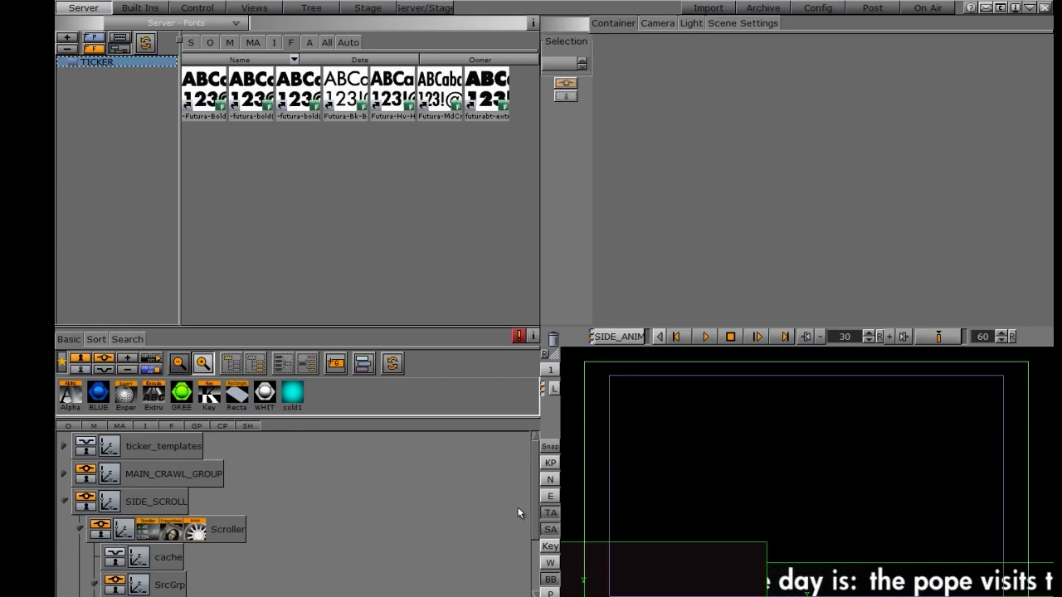
scroll(517, 512, down, 2)
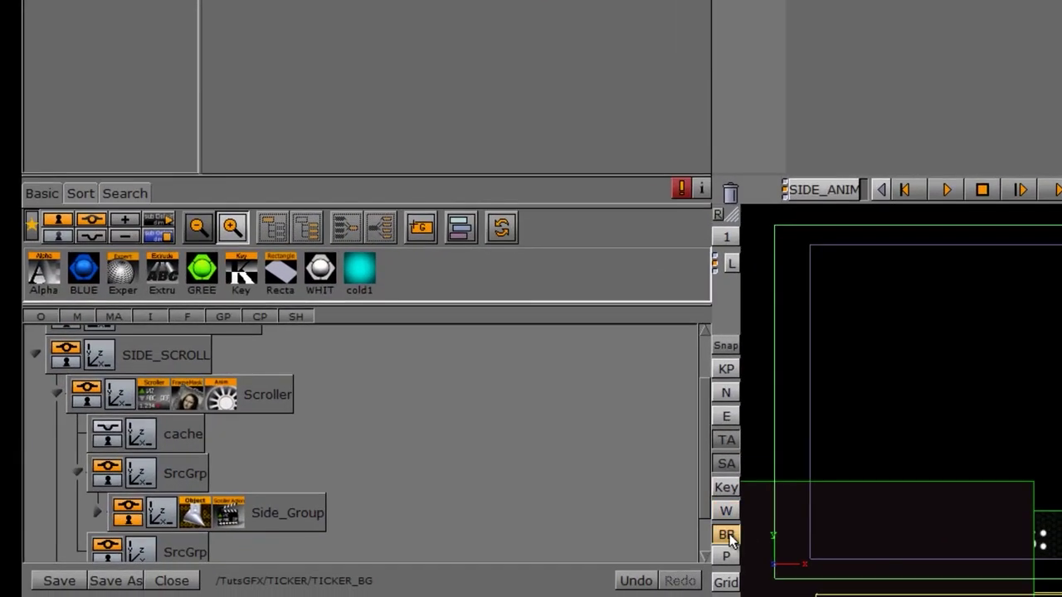
click(727, 535)
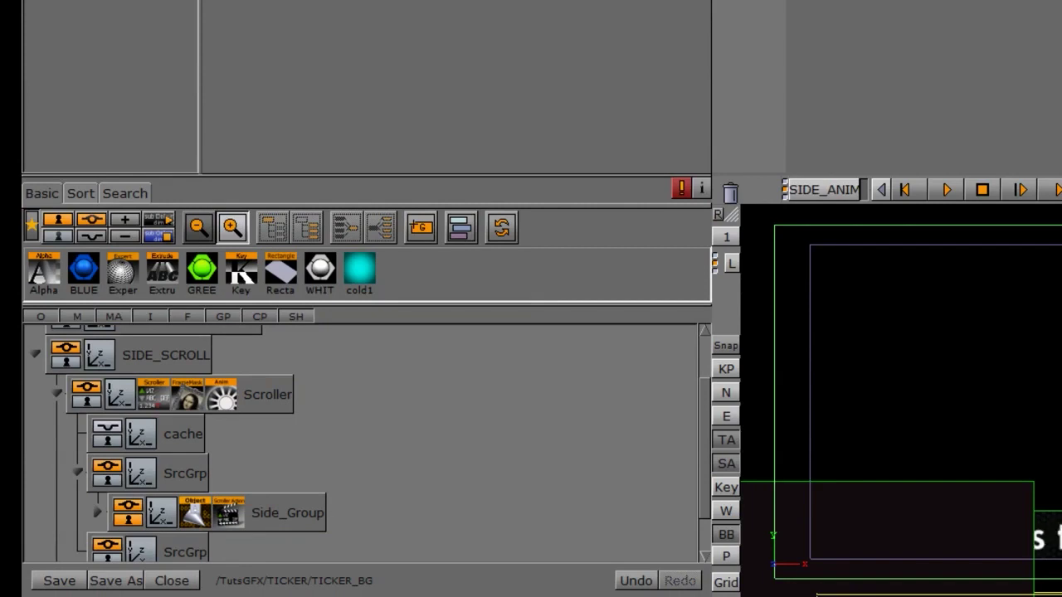
- Move the Scroller container to Y position -114.0, adjust its X position, and switch back to on-air mode
click(226, 397)
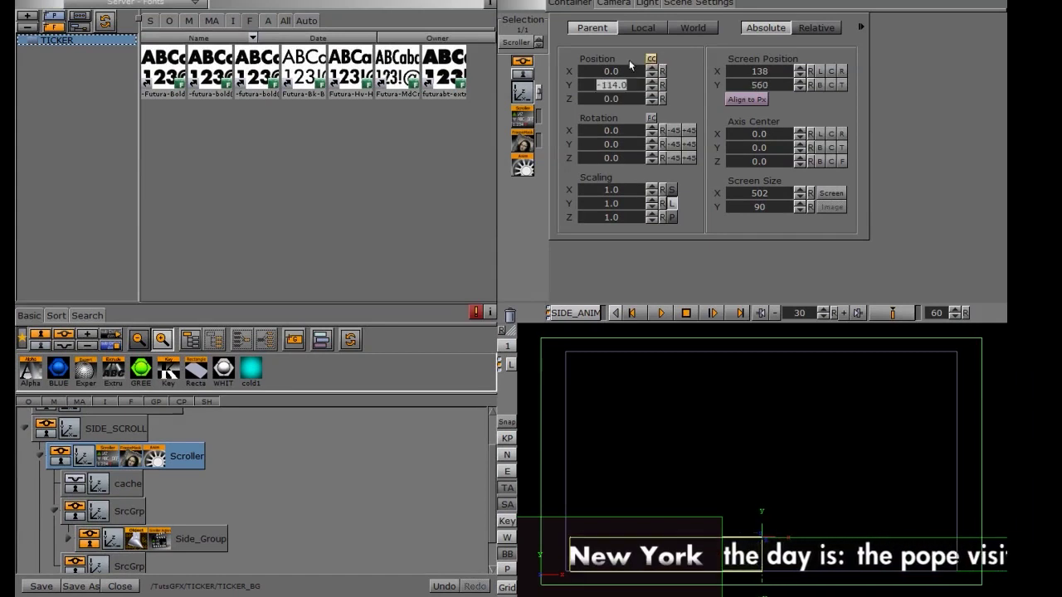
drag(615, 71, 605, 72)
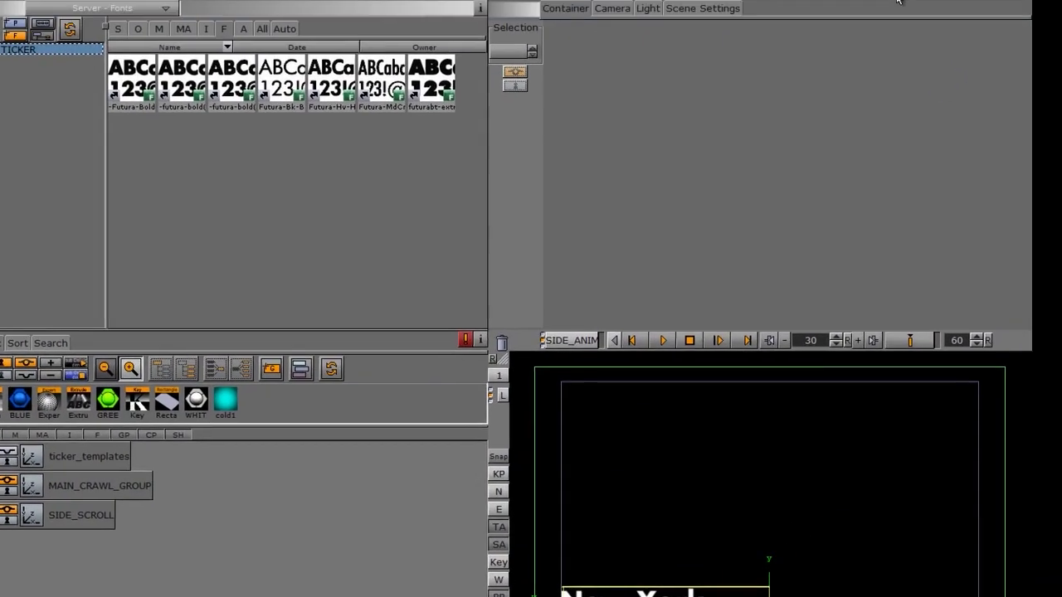
click(867, 10)
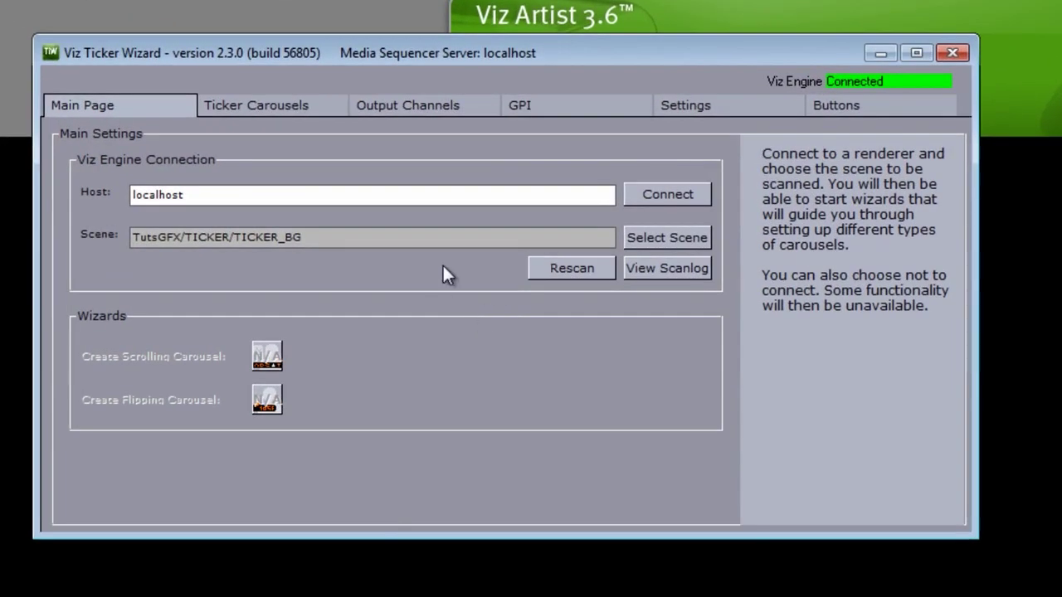
- Rescan the TICKER_BG scene in Viz Ticker Wizard and turn on Ticker System, Program, MAIN1 and SIDE1 Main in Viz Ticker Client
click(559, 275)
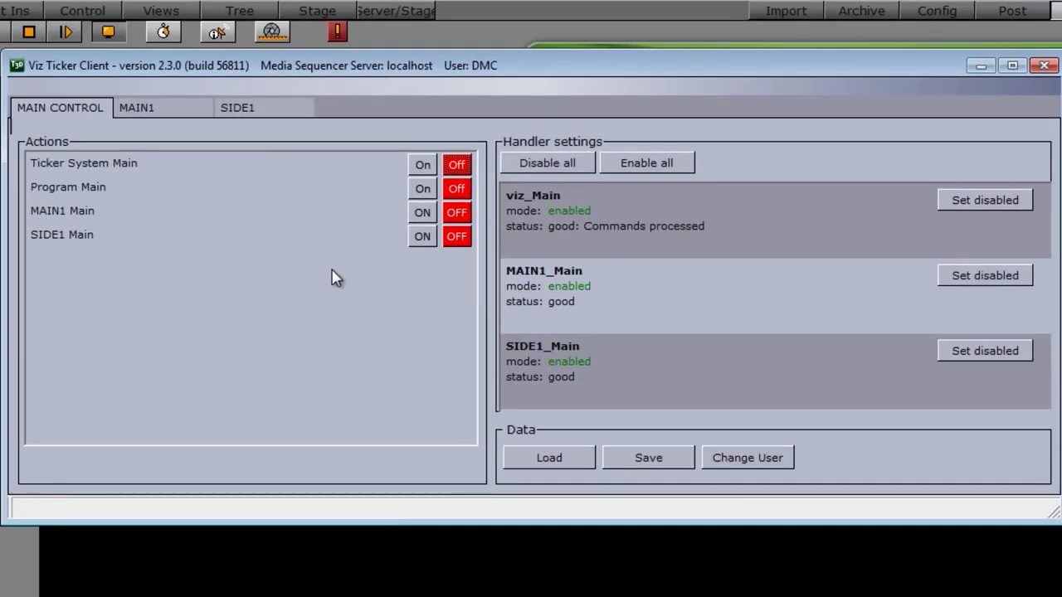
click(422, 166)
click(422, 188)
click(423, 212)
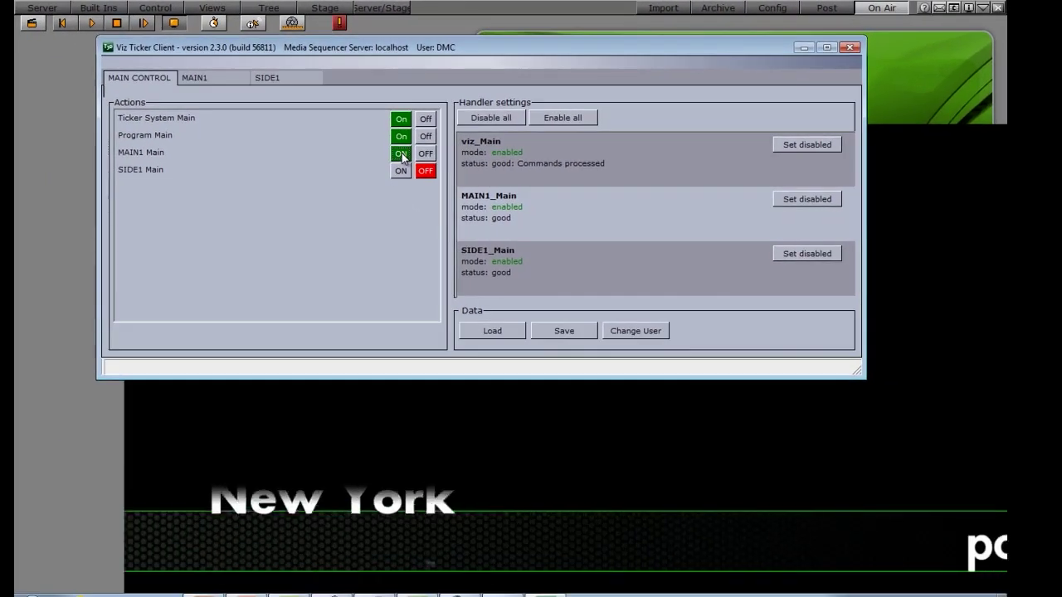
click(401, 172)
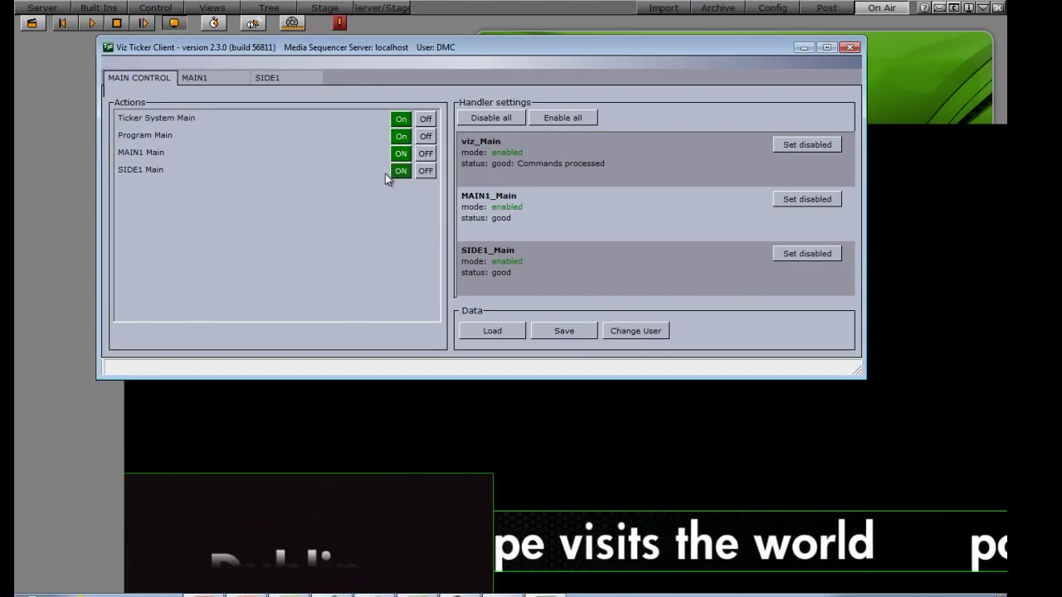
- Take SIDE1 Main and MAIN1 Main off air and turn both back on, MAIN1 Main first
click(427, 172)
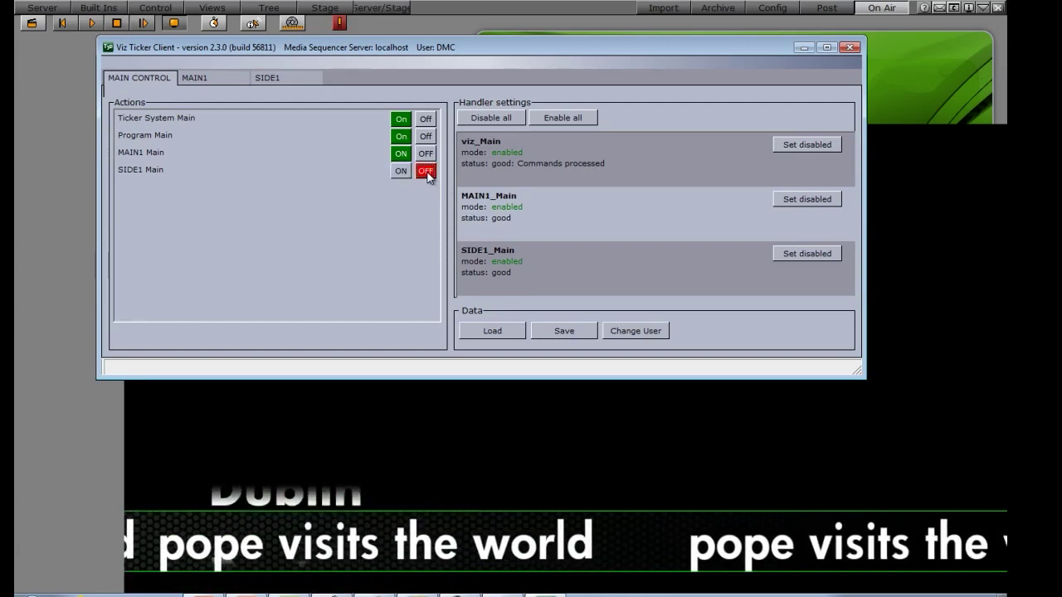
click(425, 155)
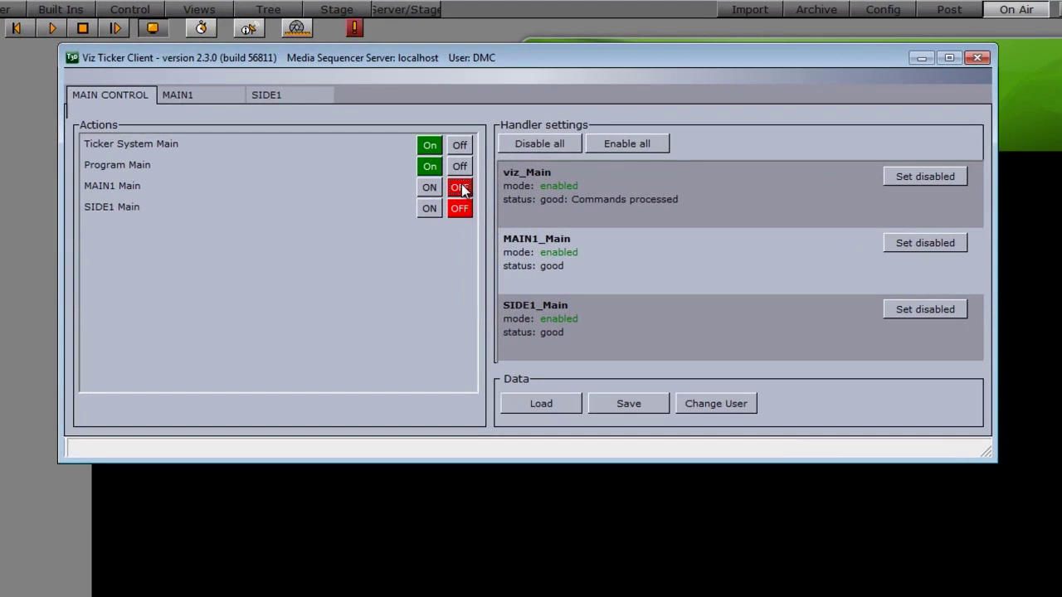
click(429, 186)
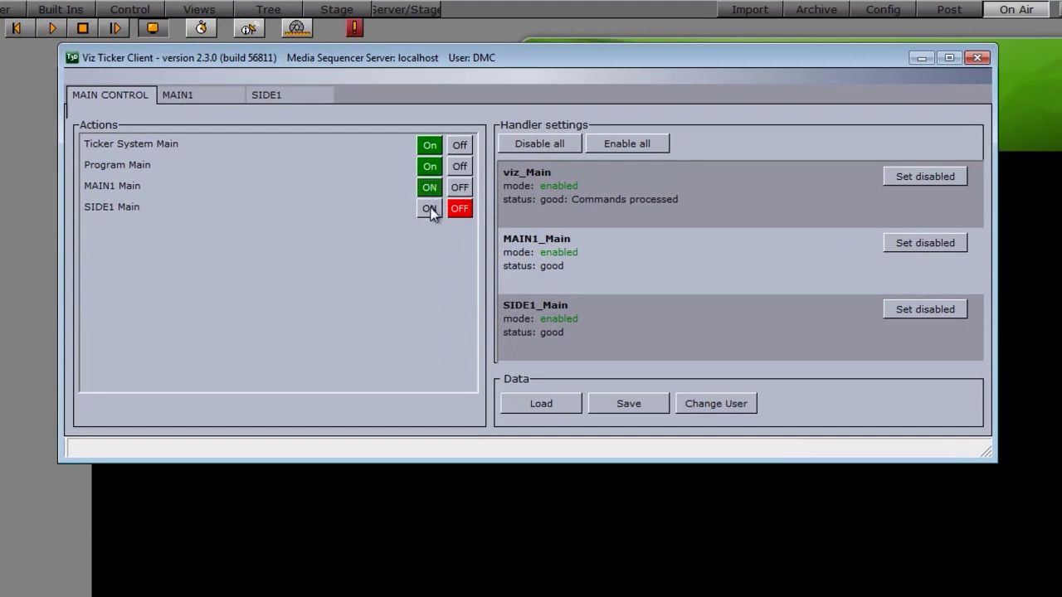
click(429, 208)
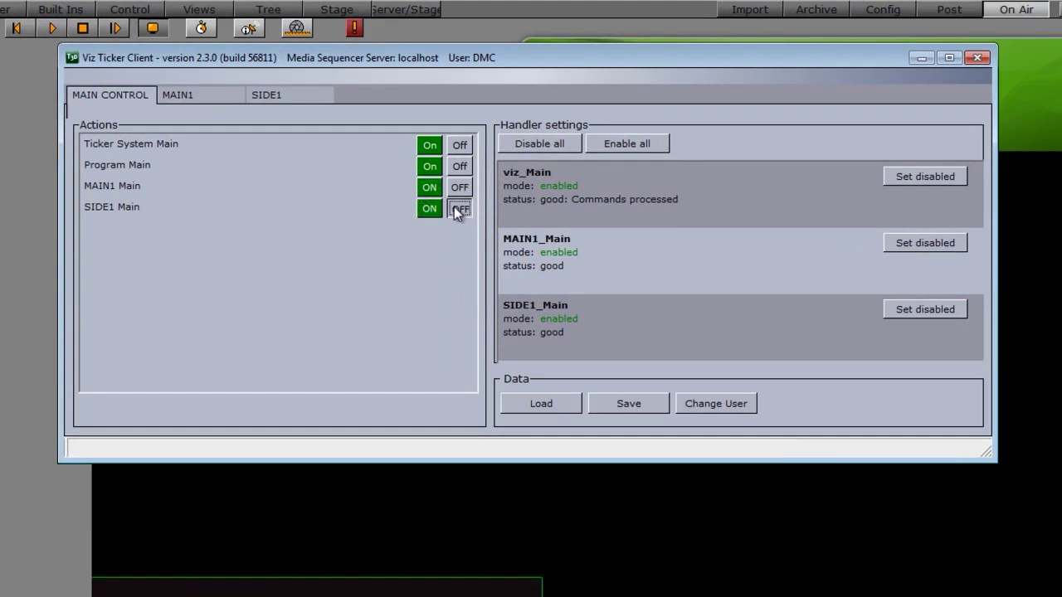
- Turn off SIDE1 Main, MAIN1 Main, Program Main and Ticker System Main
click(455, 208)
click(460, 187)
click(459, 166)
click(459, 145)
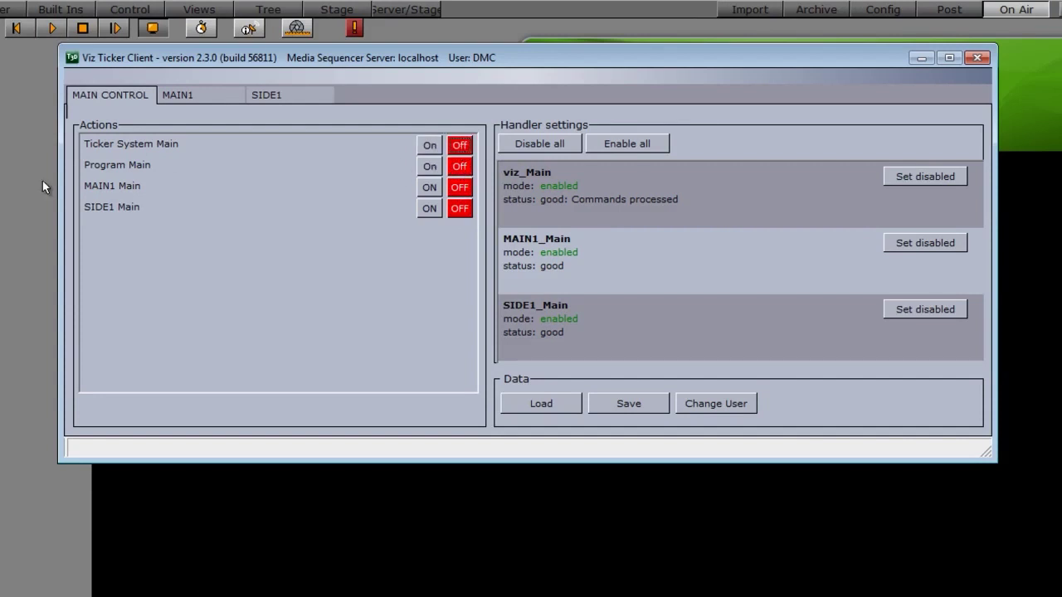
click(43, 182)
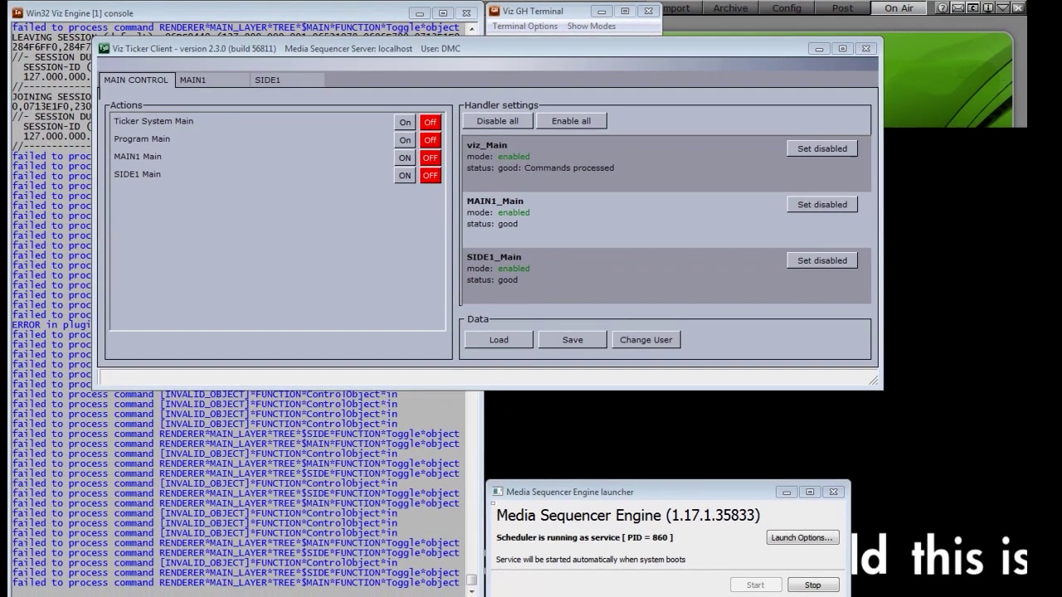